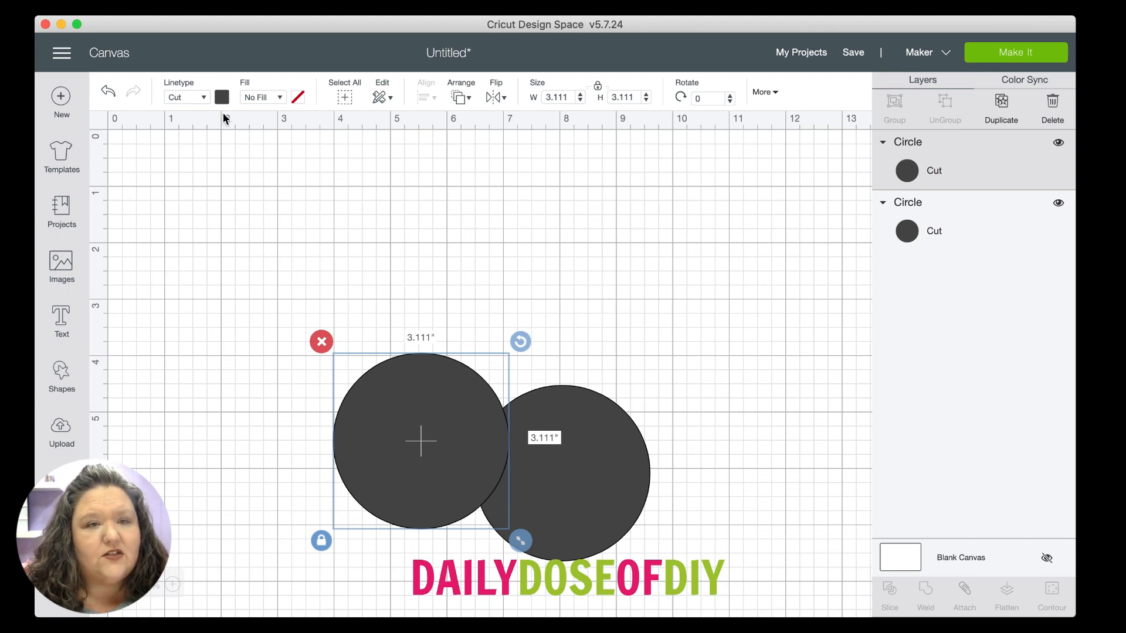
Step: Color the selected front circle light yellow and move it over most of the dark circle, leaving a dark crescent exposed
{"action": "left_click", "coordinate": [222, 98]}
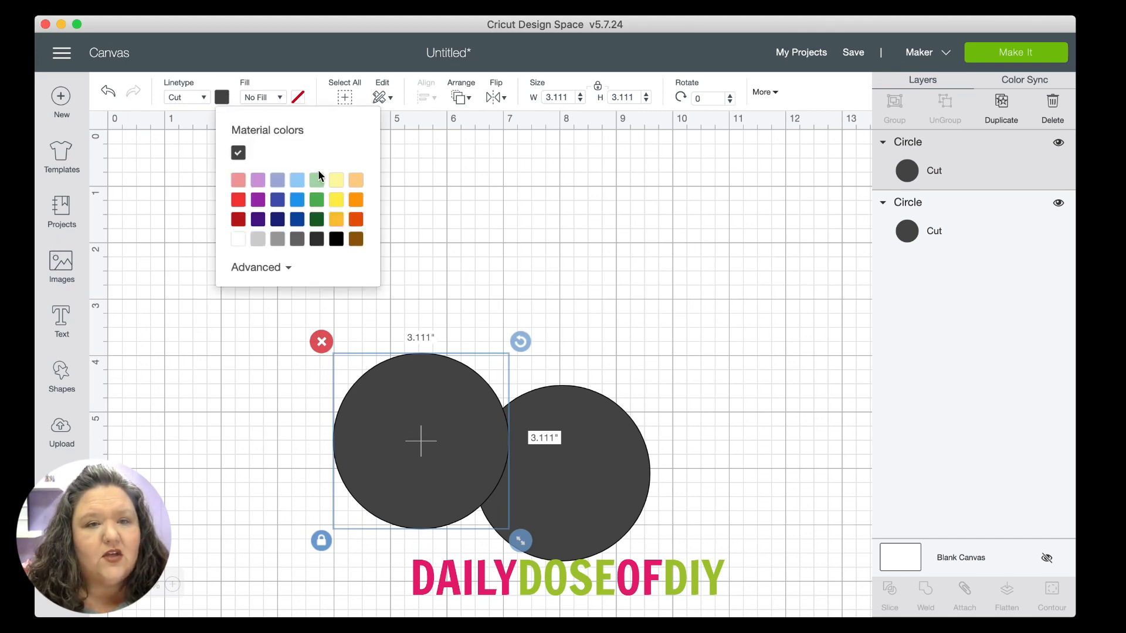
{"action": "left_click", "coordinate": [337, 183]}
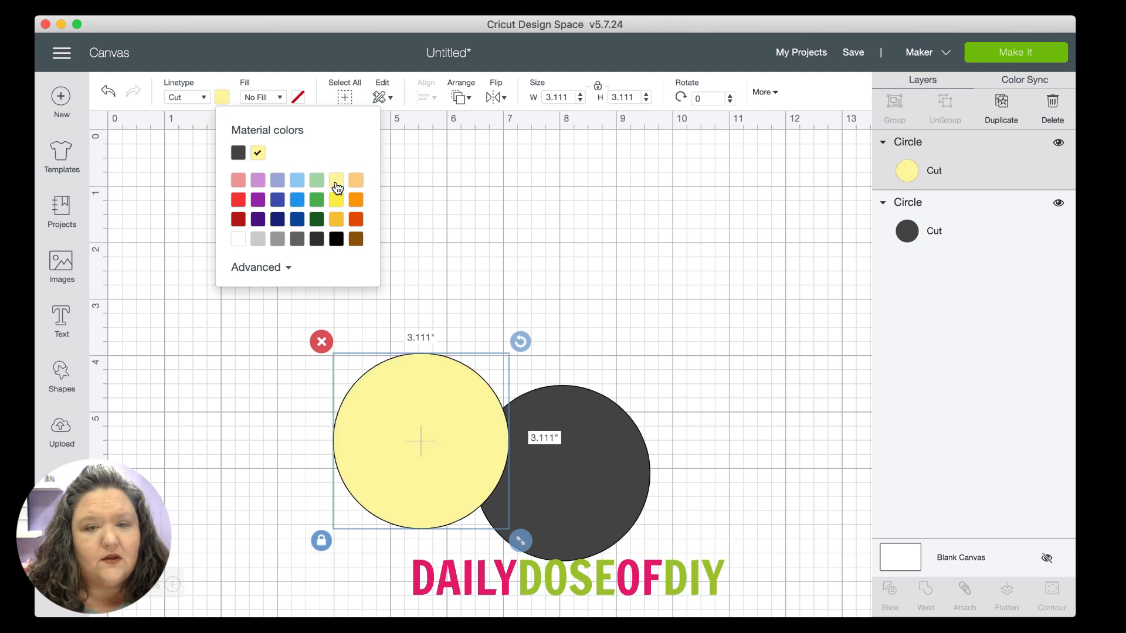
{"action": "left_click", "coordinate": [284, 440]}
{"action": "left_click_drag", "start_coordinate": [370, 431], "coordinate": [475, 459]}
{"action": "left_click", "coordinate": [358, 418]}
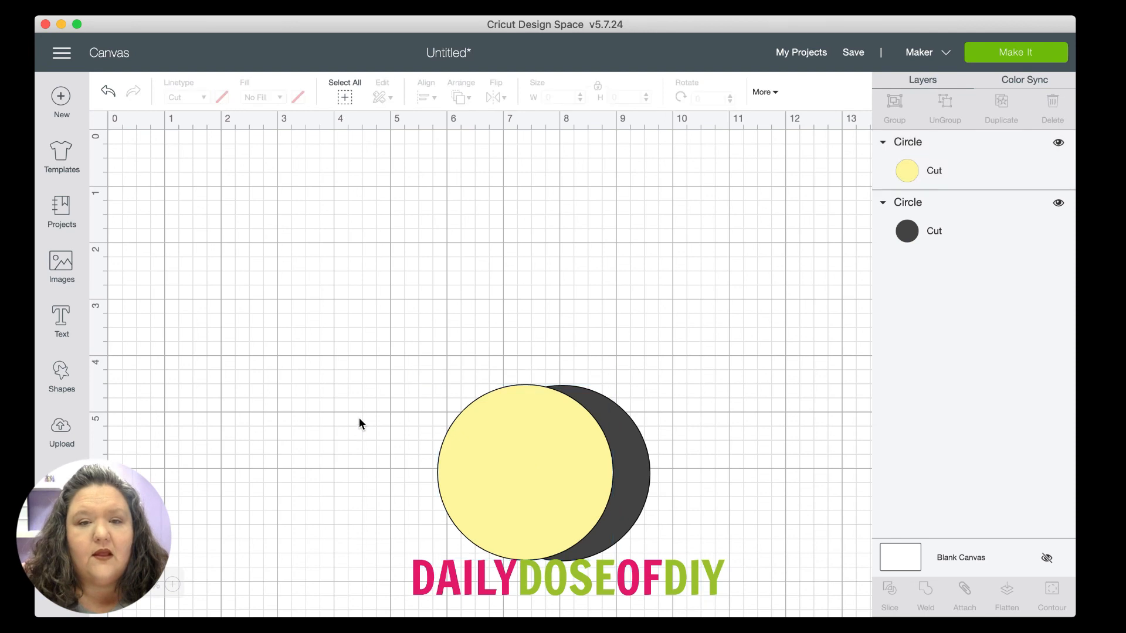
Step: Slice the two overlapping circles and pull the resulting crescents and ovals apart on the canvas
{"action": "left_click_drag", "start_coordinate": [320, 338], "coordinate": [701, 585]}
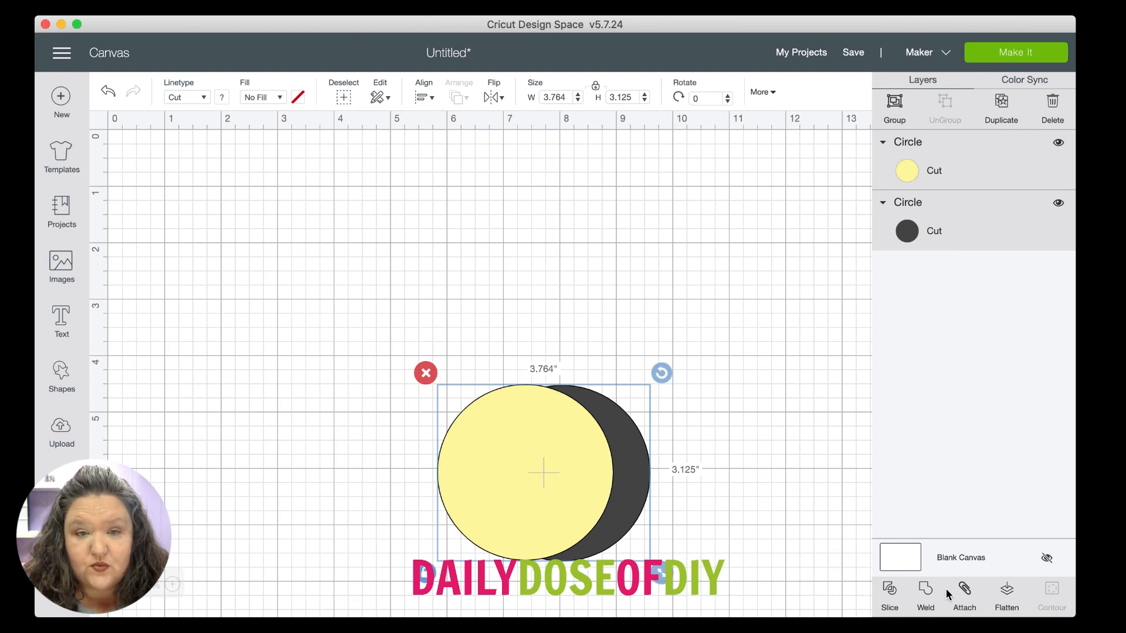
{"action": "left_click", "coordinate": [889, 595]}
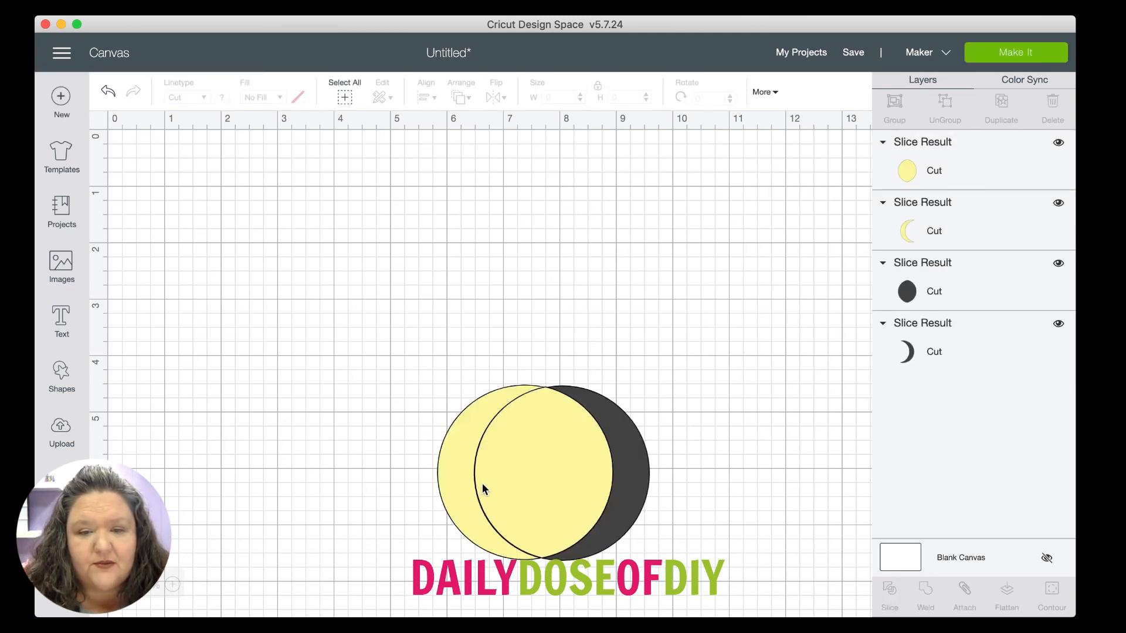
{"action": "left_click_drag", "start_coordinate": [626, 490], "coordinate": [745, 469]}
{"action": "left_click_drag", "start_coordinate": [538, 471], "coordinate": [342, 271]}
{"action": "left_click_drag", "start_coordinate": [515, 455], "coordinate": [793, 360]}
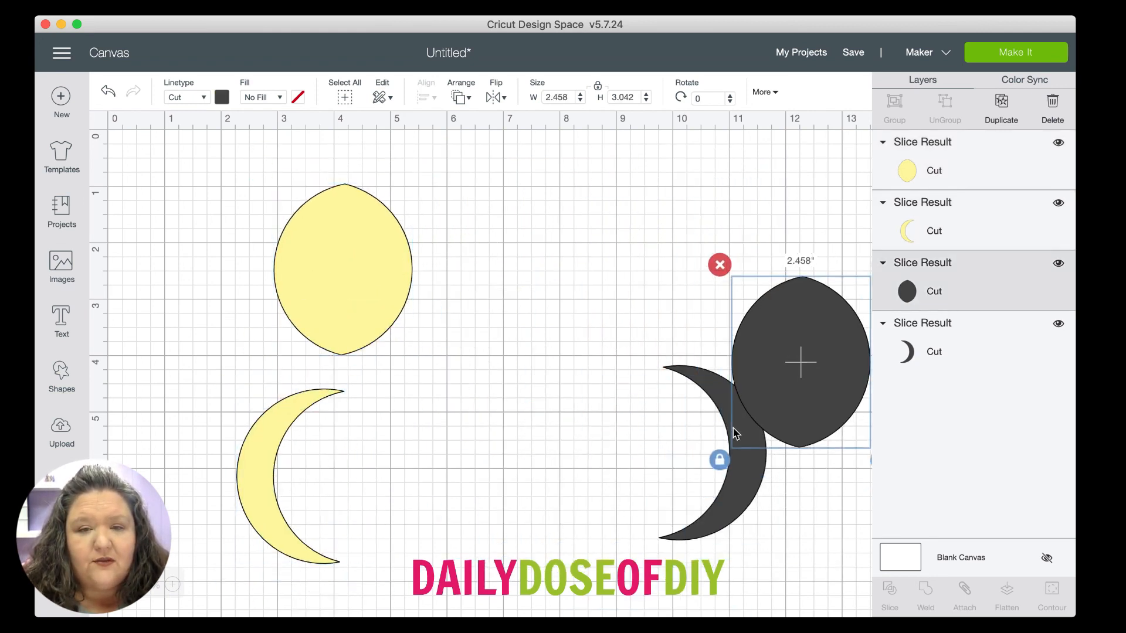
Step: Reposition the yellow crescent below the yellow oval and rotate it to about 338.48 degrees
{"action": "left_click", "coordinate": [697, 443]}
{"action": "left_click_drag", "start_coordinate": [258, 515], "coordinate": [343, 519]}
{"action": "left_click_drag", "start_coordinate": [441, 379], "coordinate": [398, 360]}
Step: Delete the two dark slice pieces and the yellow oval, and move the yellow crescent to the canvas's upper-left area
{"action": "left_click_drag", "start_coordinate": [670, 214], "coordinate": [825, 588]}
{"action": "left_click", "coordinate": [647, 264]}
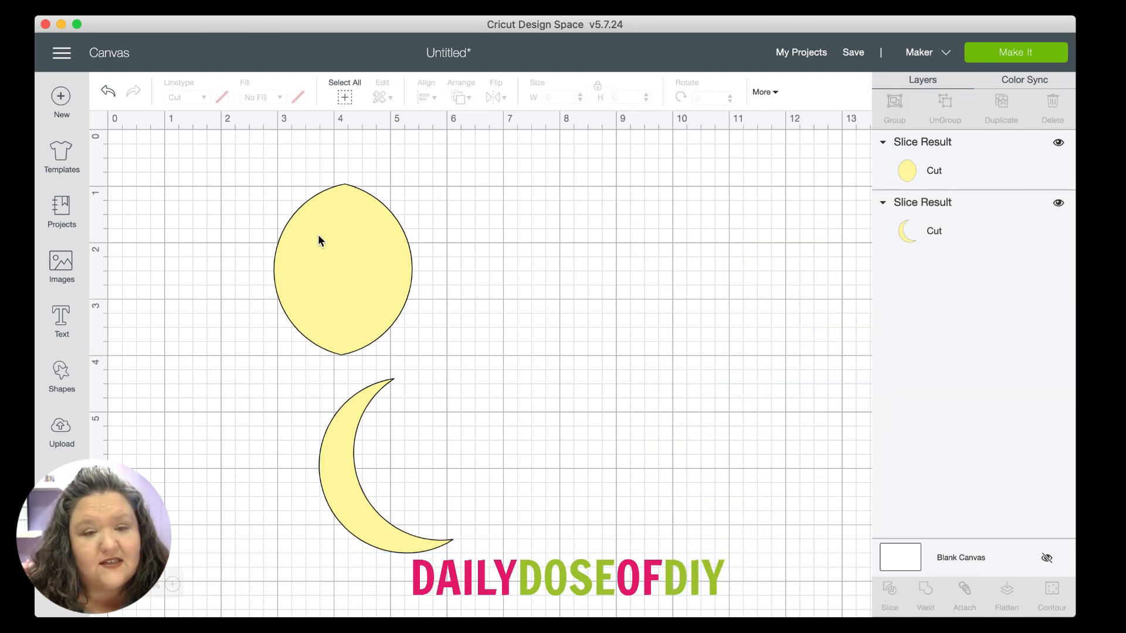
{"action": "left_click_drag", "start_coordinate": [343, 487], "coordinate": [361, 471]}
{"action": "left_click", "coordinate": [367, 270]}
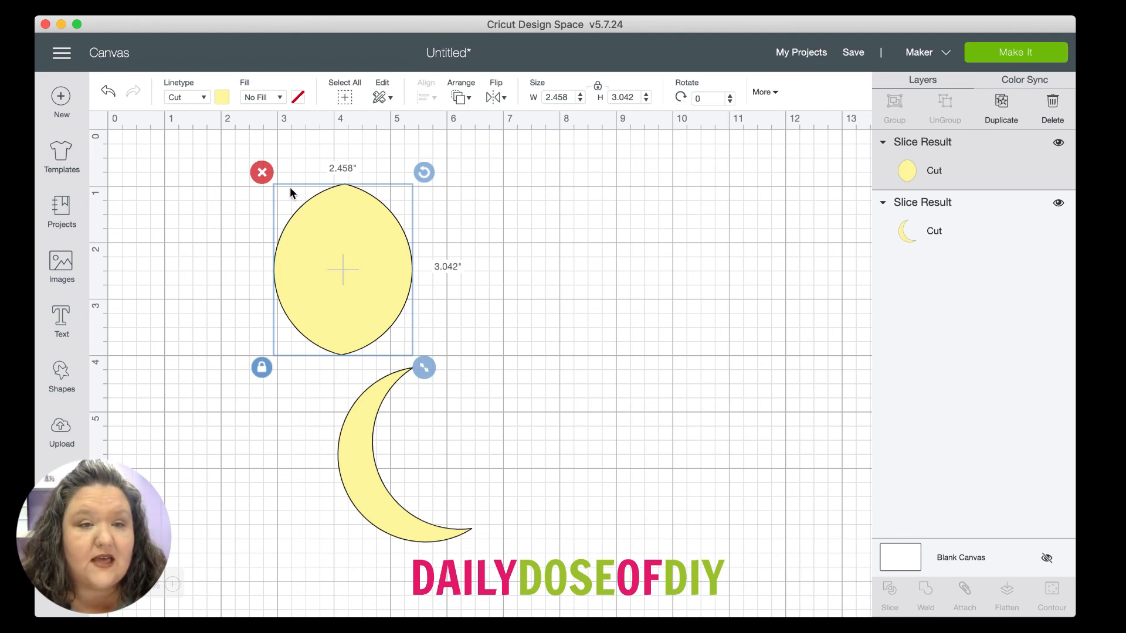
{"action": "left_click", "coordinate": [263, 173]}
{"action": "left_click_drag", "start_coordinate": [350, 473], "coordinate": [201, 235]}
Step: Add two star shapes to the canvas
{"action": "left_click", "coordinate": [61, 375]}
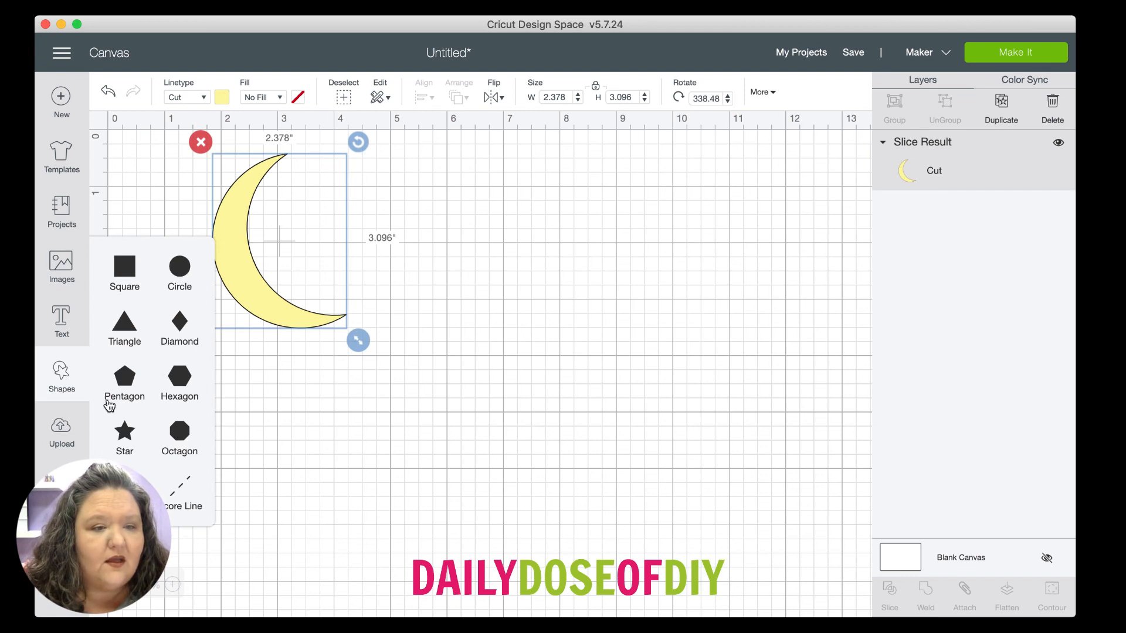
{"action": "left_click", "coordinate": [125, 437]}
{"action": "left_click", "coordinate": [125, 436]}
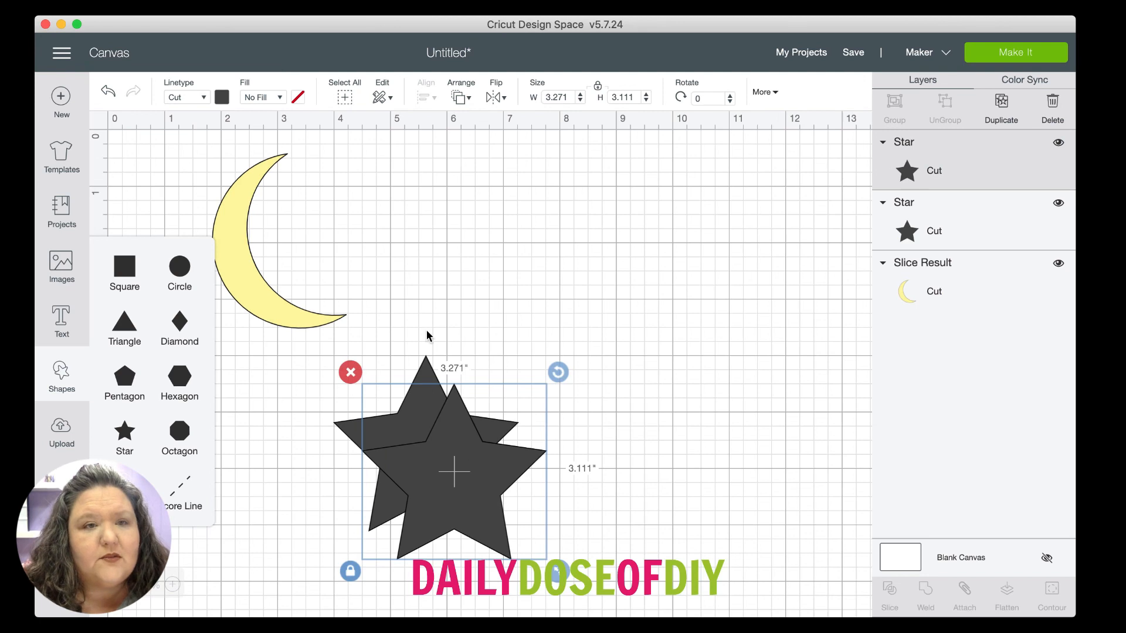
Step: Color the front star the same light yellow as the crescent and move the two stars apart
{"action": "left_click", "coordinate": [224, 100]}
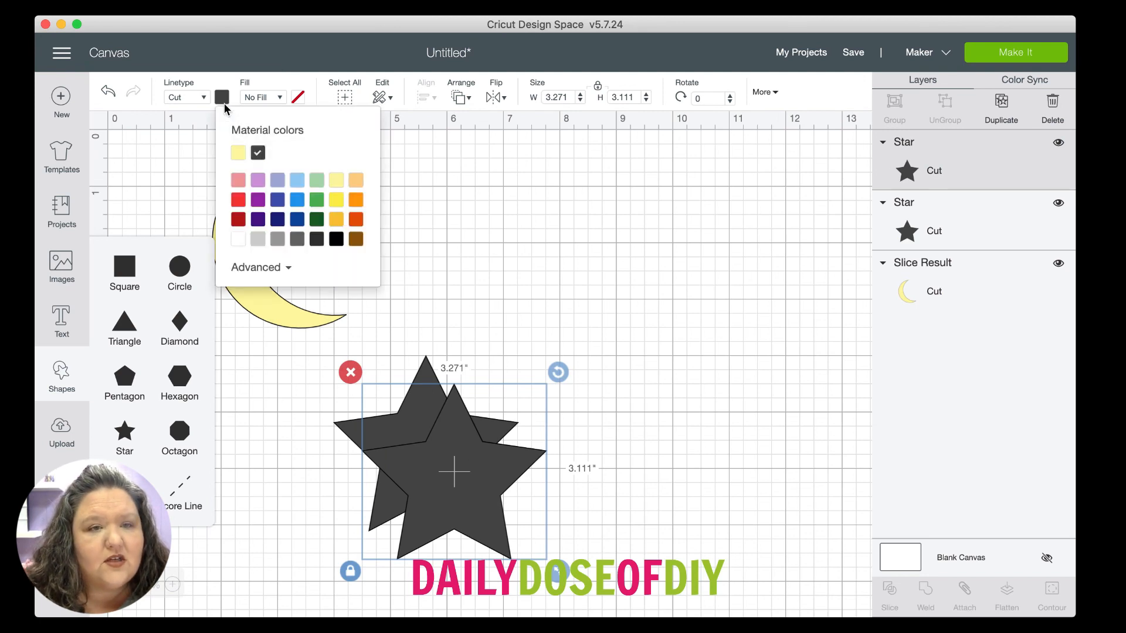
{"action": "left_click", "coordinate": [237, 152]}
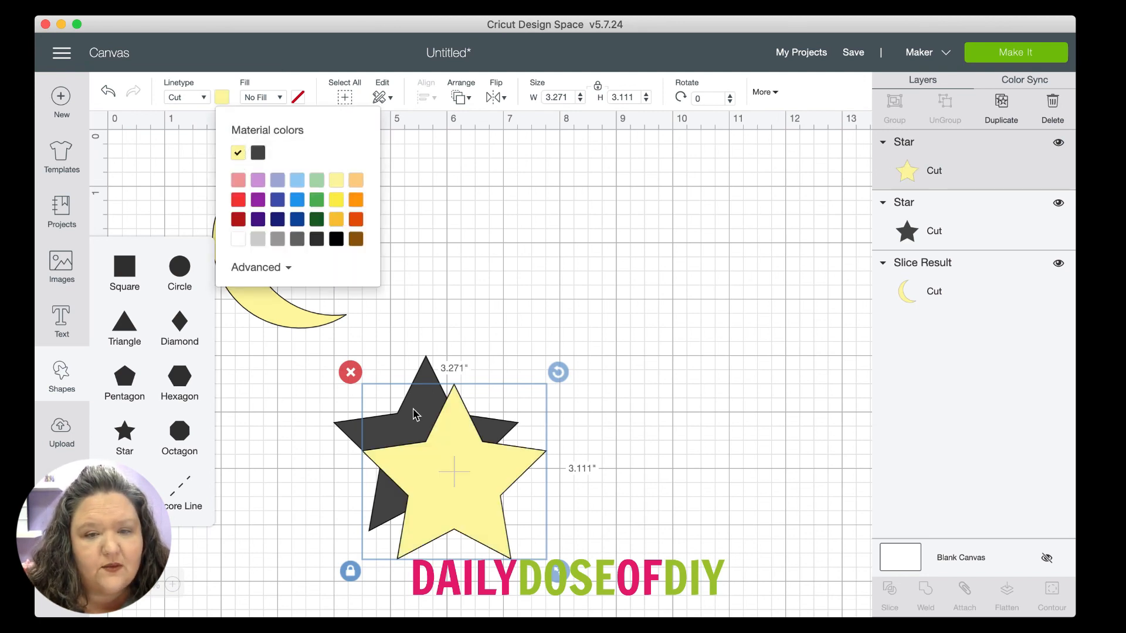
{"action": "left_click_drag", "start_coordinate": [428, 452], "coordinate": [565, 432]}
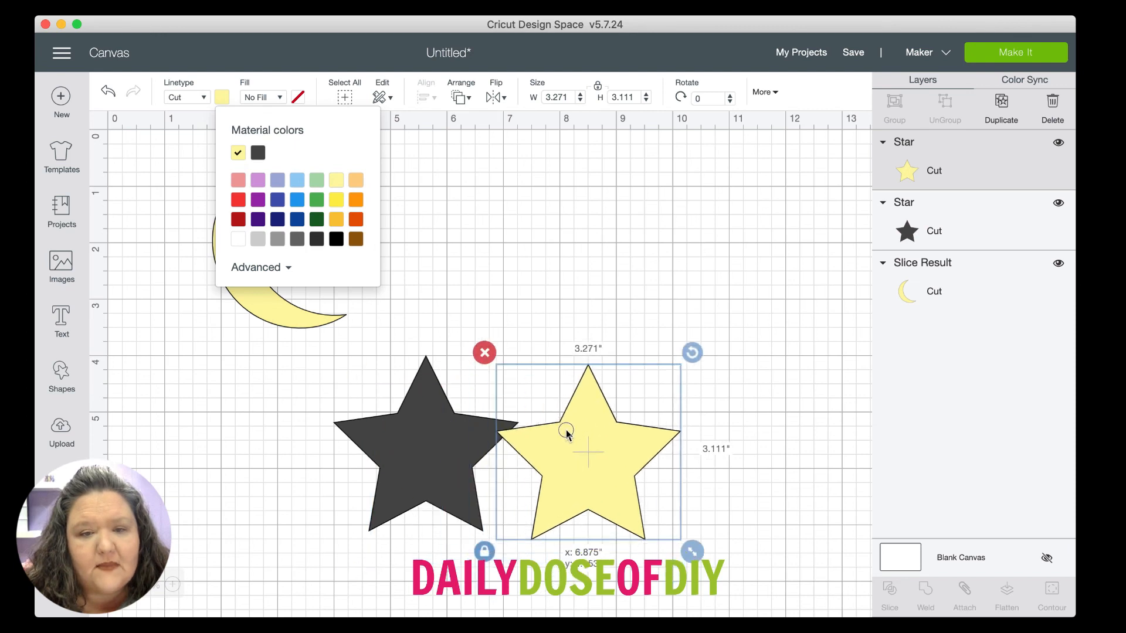
{"action": "left_click", "coordinate": [415, 440]}
{"action": "left_click_drag", "start_coordinate": [415, 440], "coordinate": [378, 450]}
Step: Move the dark star so it overlaps the yellow star and bring it forward one layer
{"action": "left_click", "coordinate": [470, 98]}
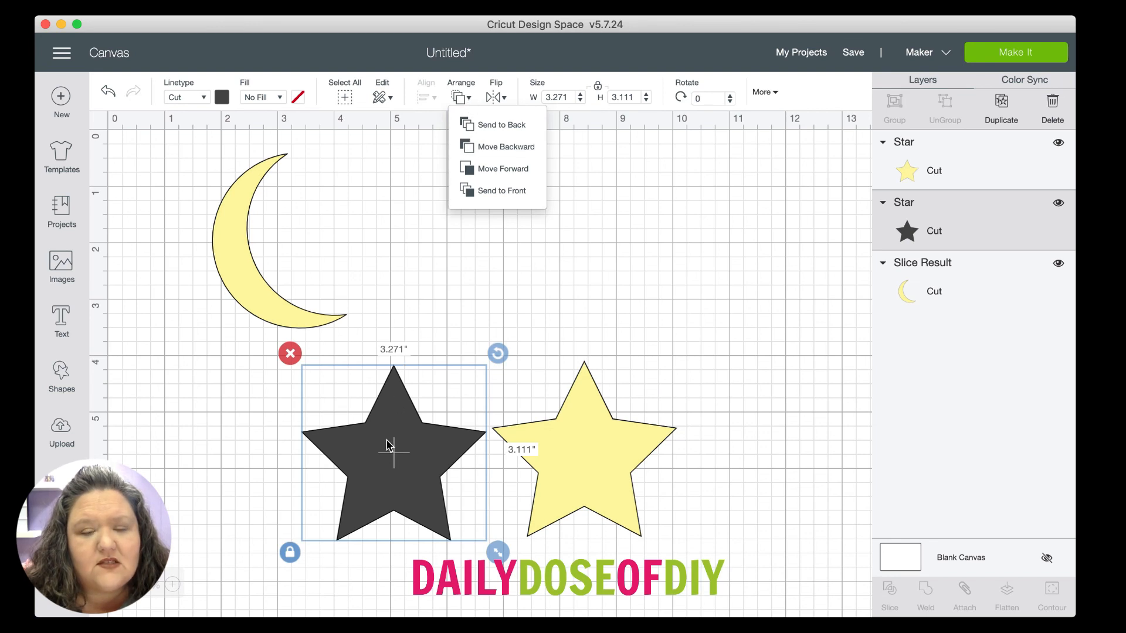
{"action": "left_click_drag", "start_coordinate": [407, 454], "coordinate": [509, 436]}
{"action": "left_click", "coordinate": [470, 98]}
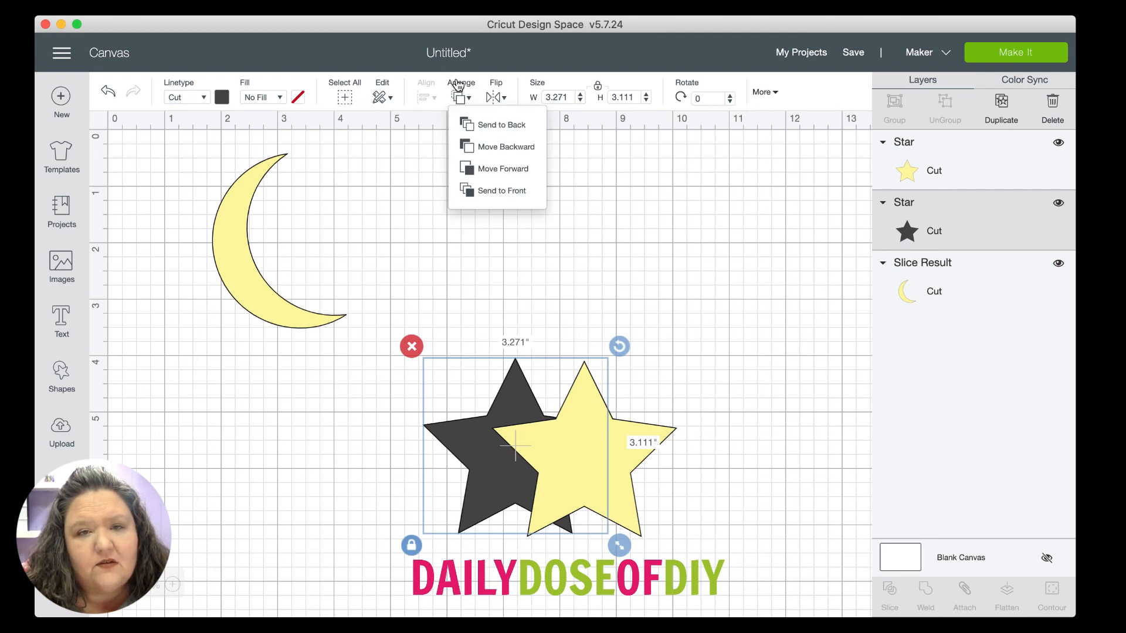
{"action": "left_click", "coordinate": [489, 168]}
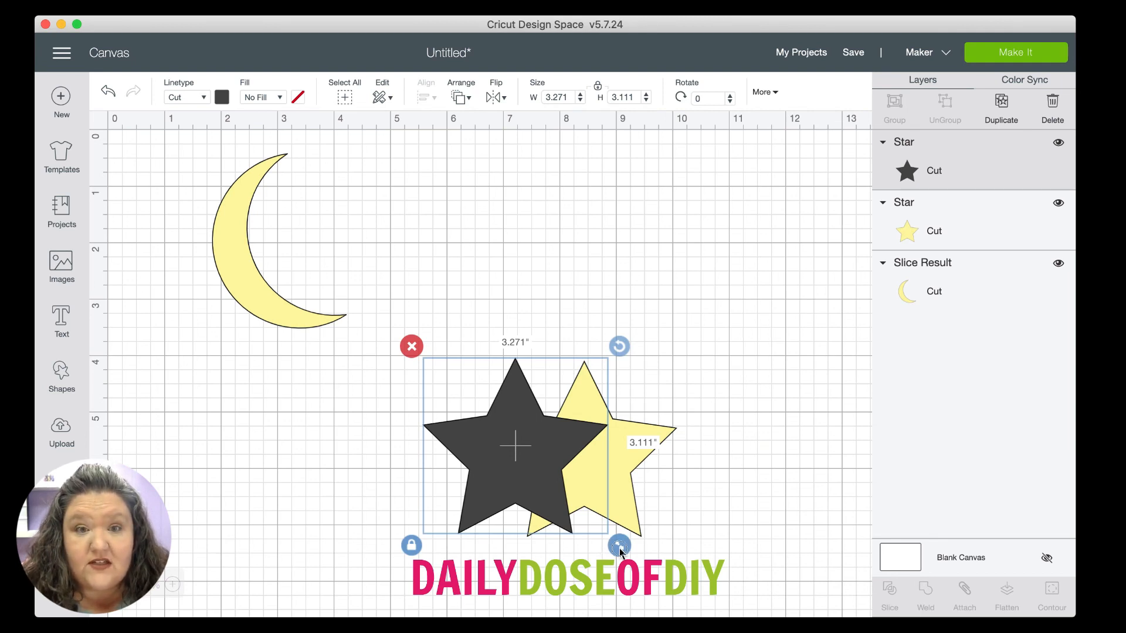
Step: Shrink the dark star to about 2.896 by 2.754 inches and center the two stars on each other
{"action": "left_click_drag", "start_coordinate": [619, 550], "coordinate": [599, 523]}
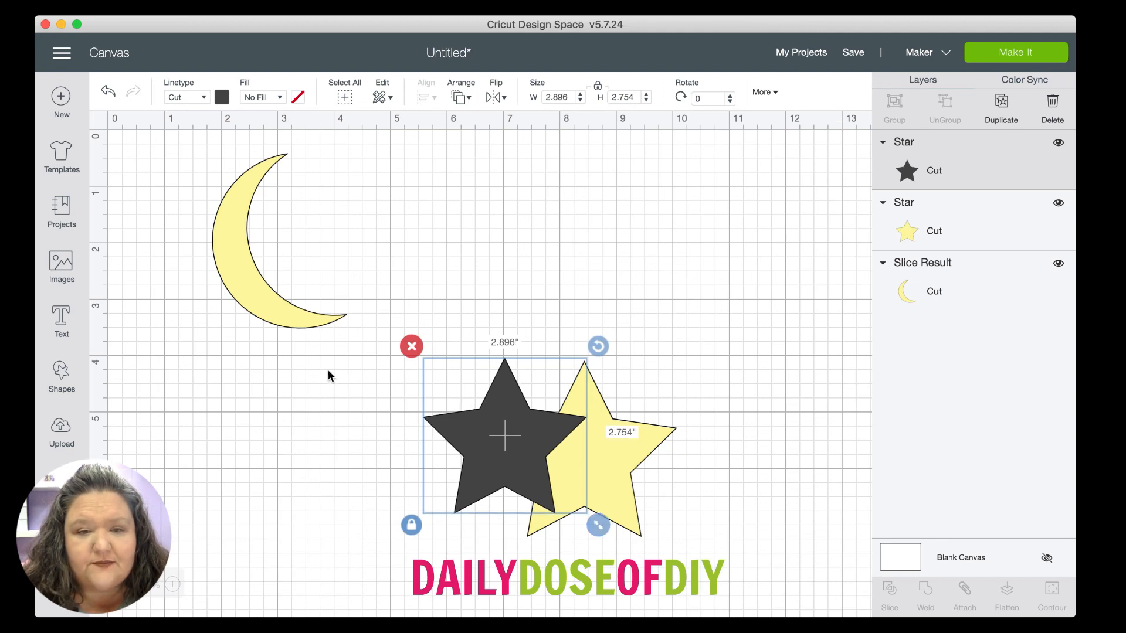
{"action": "left_click", "coordinate": [343, 416]}
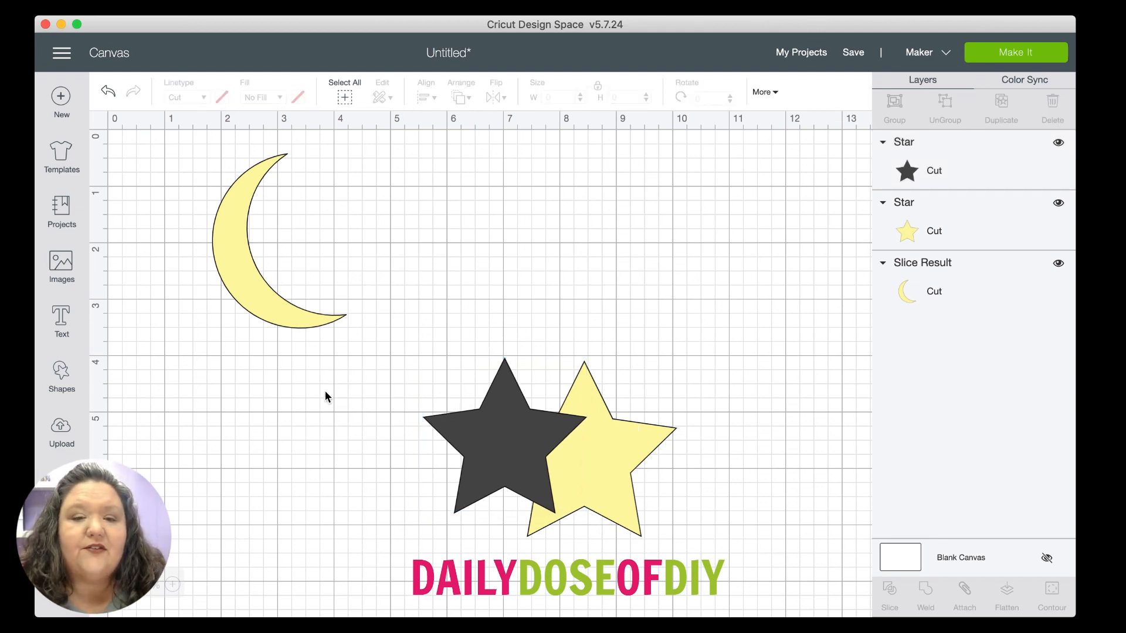
{"action": "left_click_drag", "start_coordinate": [325, 391], "coordinate": [748, 492]}
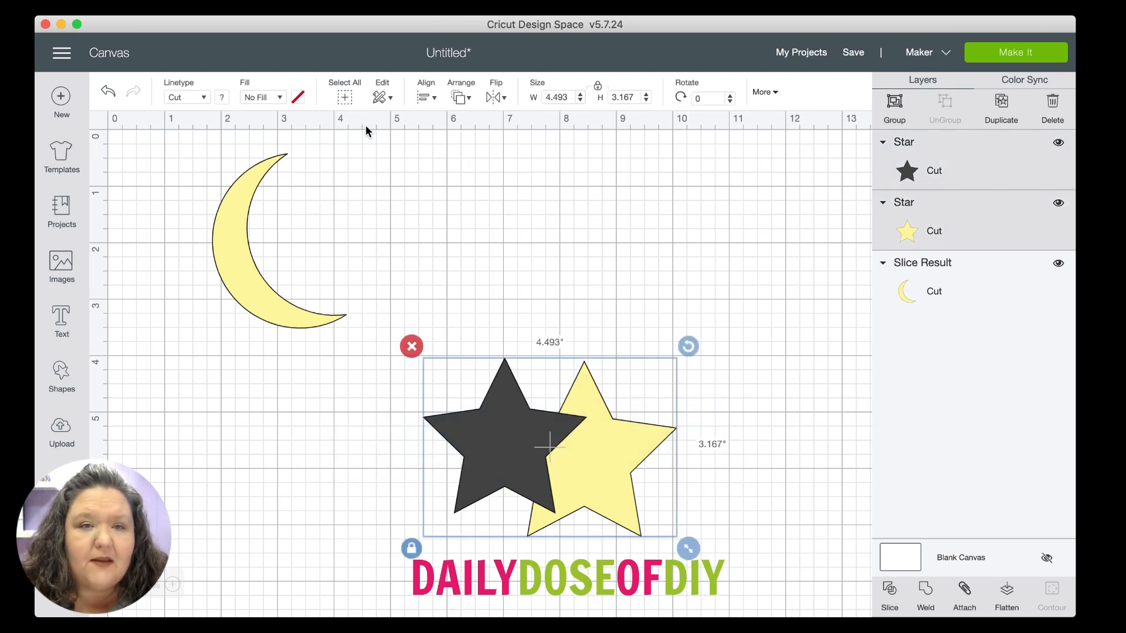
{"action": "left_click", "coordinate": [432, 100]}
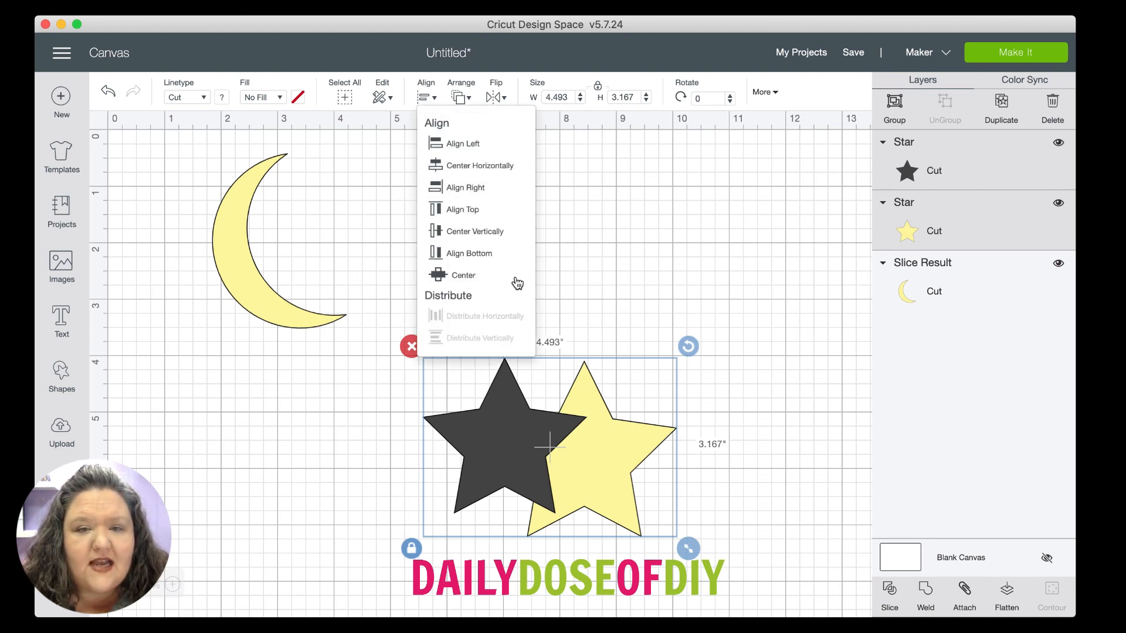
{"action": "left_click", "coordinate": [459, 277]}
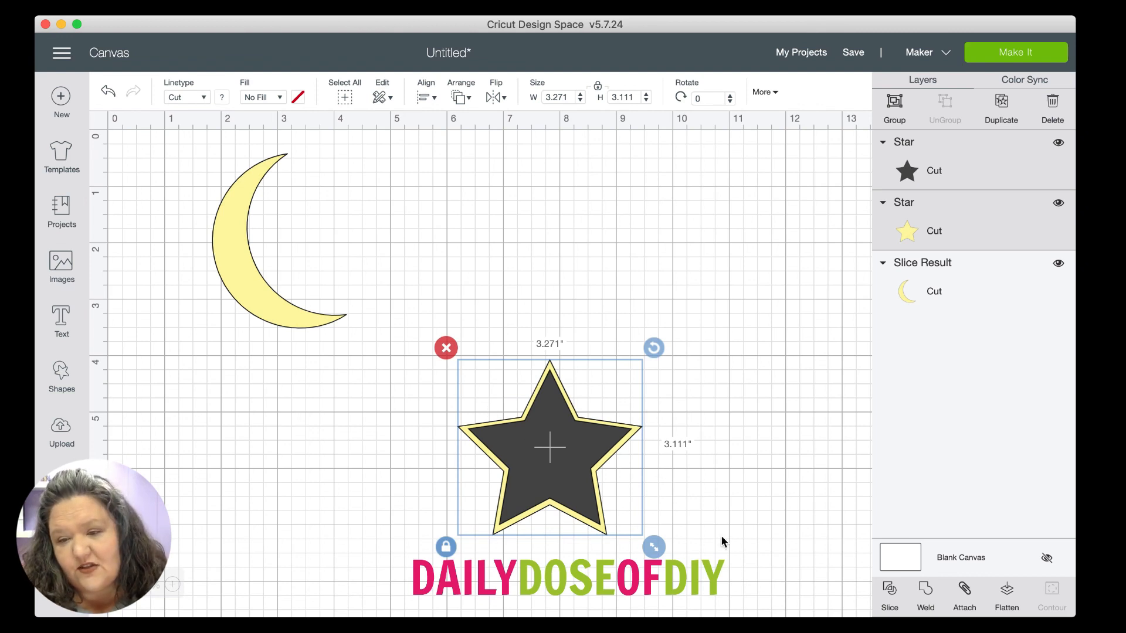
Step: Slice the two centered stars and move the dark and solid yellow inner stars away from the yellow outline
{"action": "left_click", "coordinate": [891, 592]}
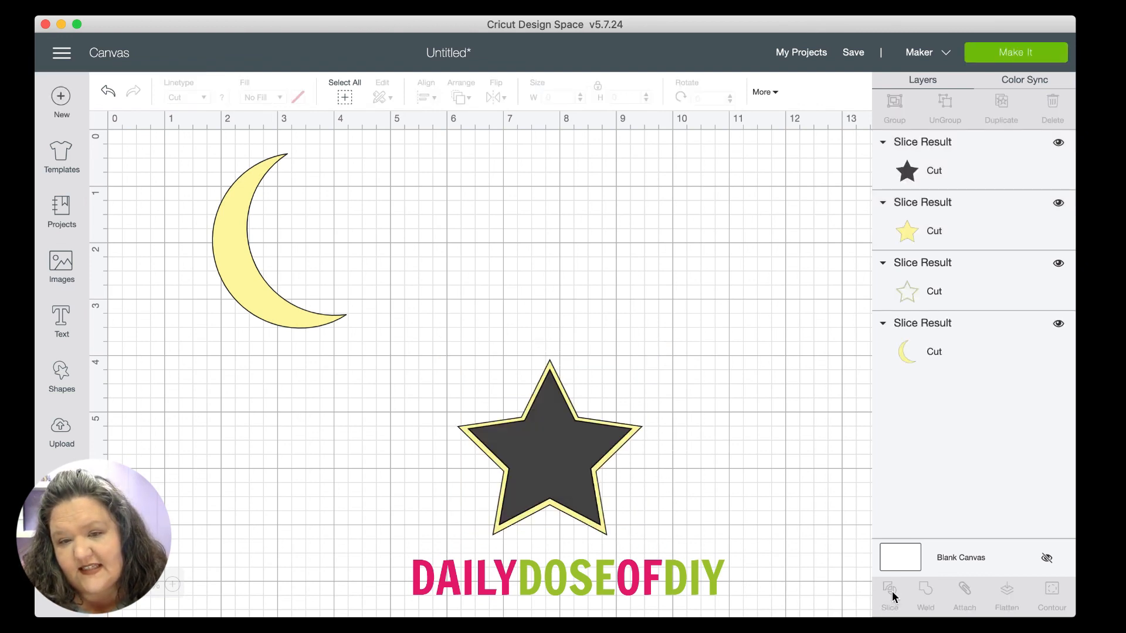
{"action": "left_click_drag", "start_coordinate": [524, 450], "coordinate": [331, 455]}
{"action": "left_click_drag", "start_coordinate": [556, 453], "coordinate": [361, 466]}
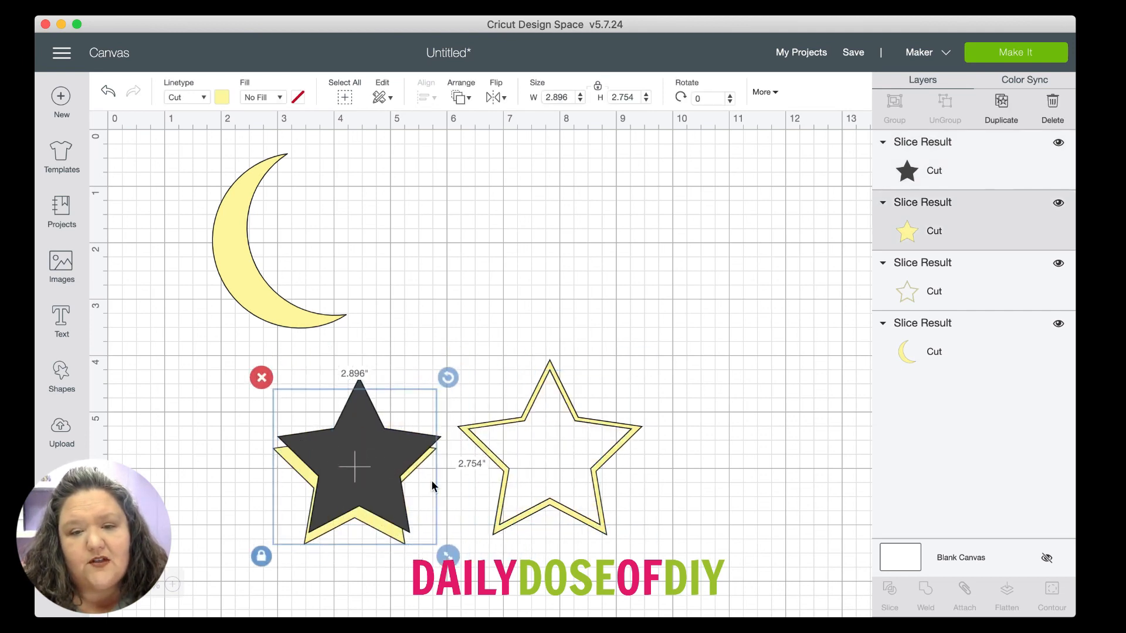
Step: Shrink the star outline to about 1 inch wide and place it beside the crescent's upper tip
{"action": "left_click_drag", "start_coordinate": [508, 513], "coordinate": [395, 291]}
{"action": "left_click_drag", "start_coordinate": [541, 326], "coordinate": [414, 207]}
Step: Shrink the solid yellow star to about 1.271 by 1.209 inches near the crescent and delete the dark star
{"action": "left_click_drag", "start_coordinate": [388, 458], "coordinate": [639, 524]}
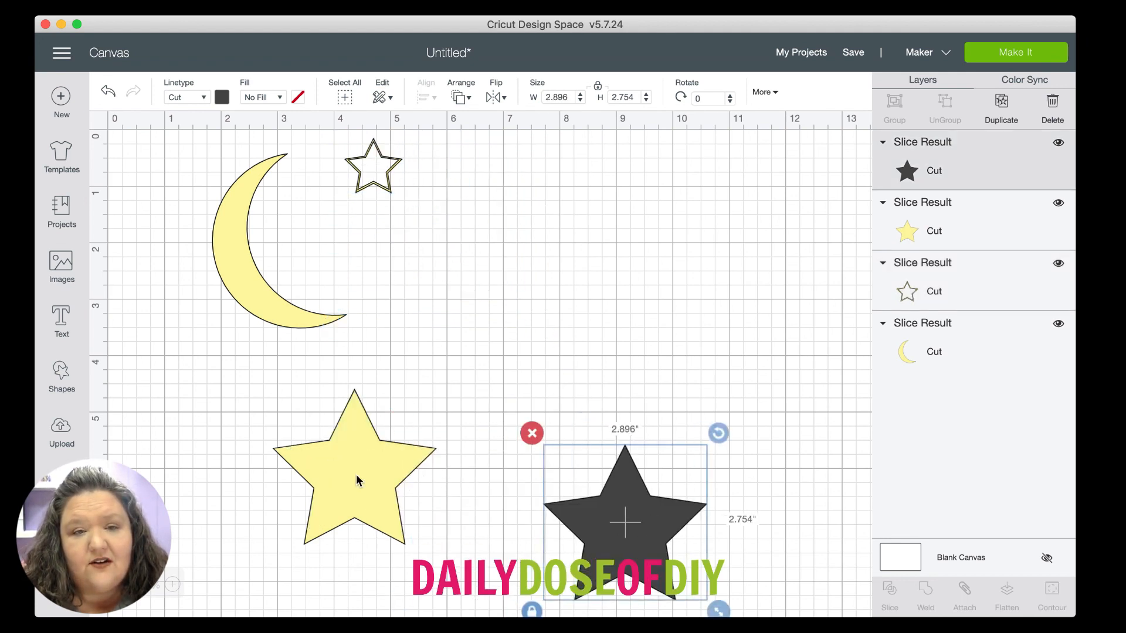
{"action": "left_click_drag", "start_coordinate": [359, 481], "coordinate": [498, 305]}
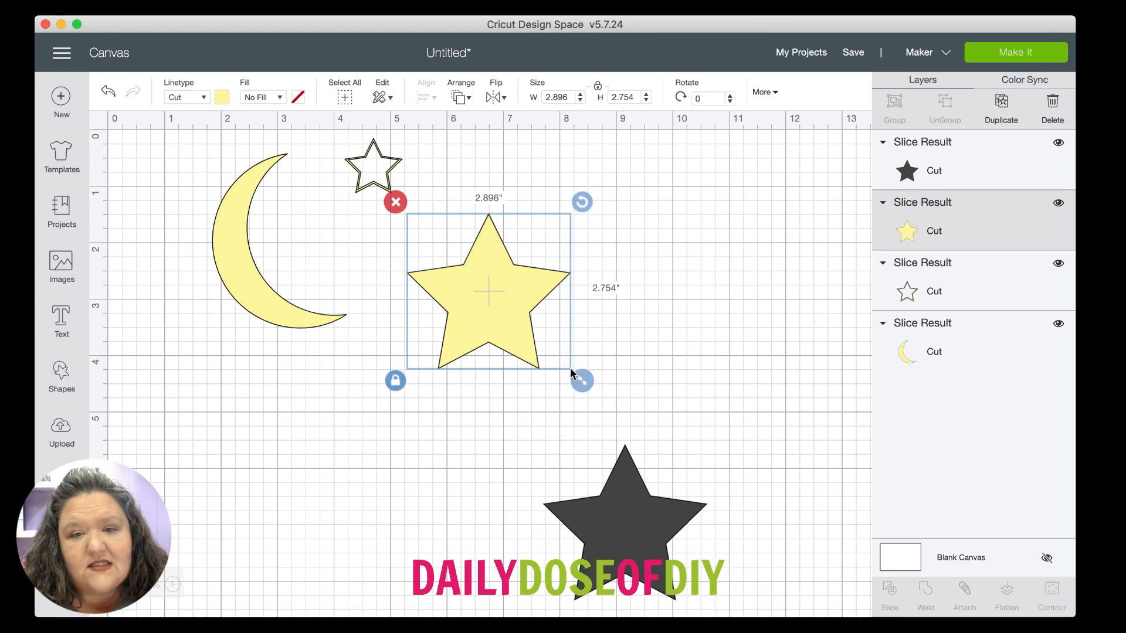
{"action": "left_click_drag", "start_coordinate": [581, 379], "coordinate": [488, 255]}
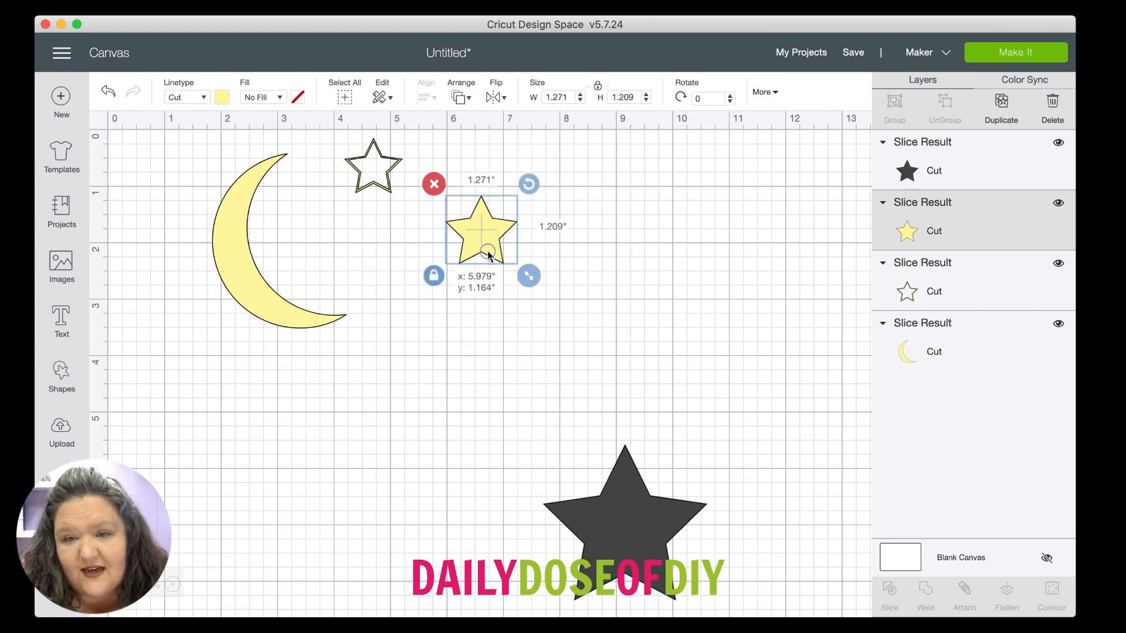
{"action": "left_click", "coordinate": [583, 554]}
{"action": "left_click", "coordinate": [533, 434]}
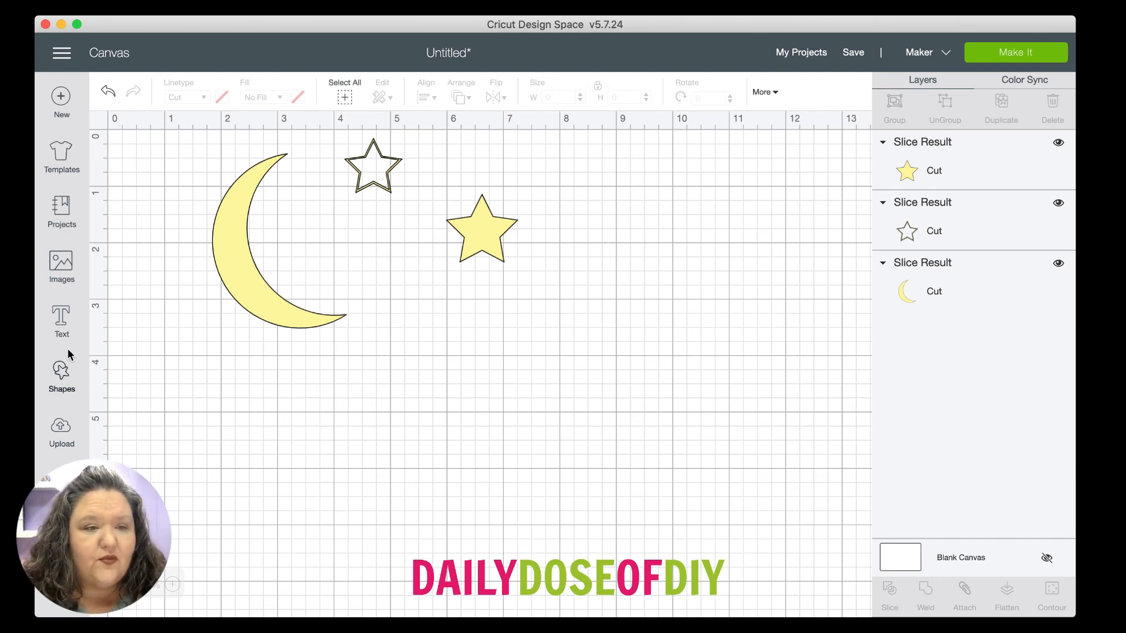
Step: Add a text object with the letter "B" to the canvas
{"action": "left_click", "coordinate": [62, 329]}
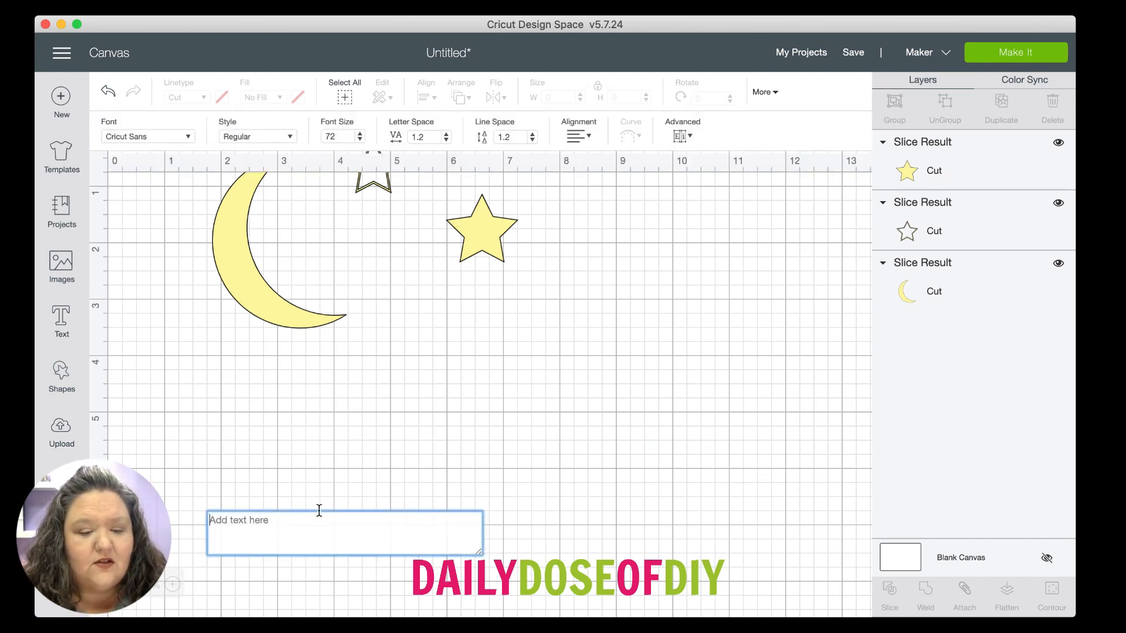
{"action": "type", "text": "B"}
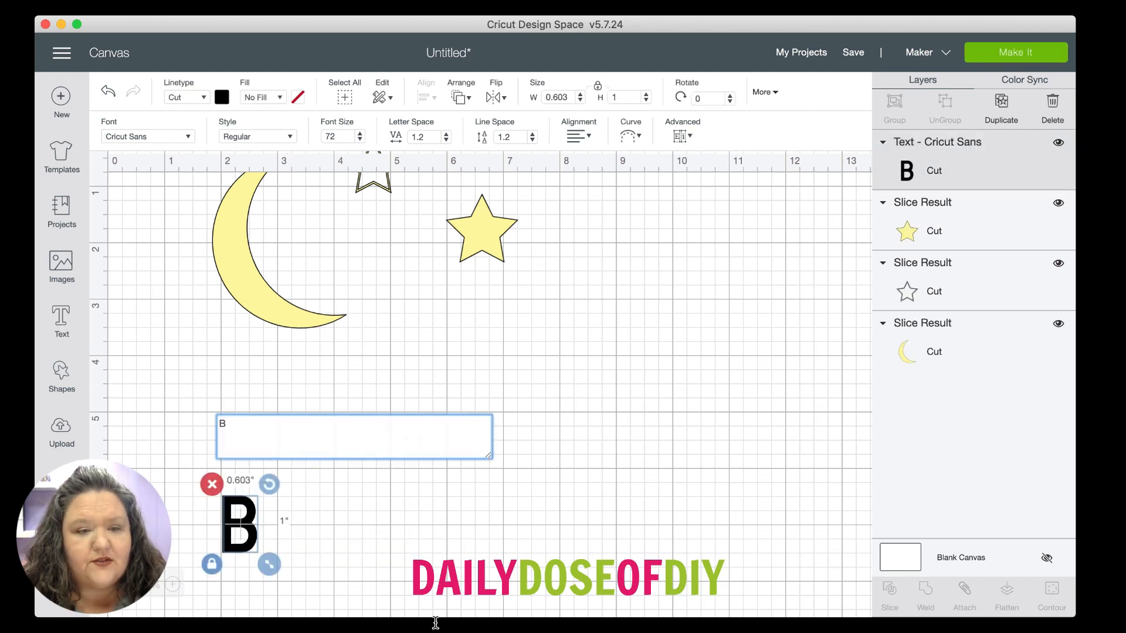
{"action": "left_click", "coordinate": [234, 516]}
Step: Move the letter B below the solid yellow star and enlarge it to about 3.147 by 5.222 inches
{"action": "left_click_drag", "start_coordinate": [235, 516], "coordinate": [470, 341]}
{"action": "left_click_drag", "start_coordinate": [505, 388], "coordinate": [632, 598]}
{"action": "left_click_drag", "start_coordinate": [548, 474], "coordinate": [527, 444]}
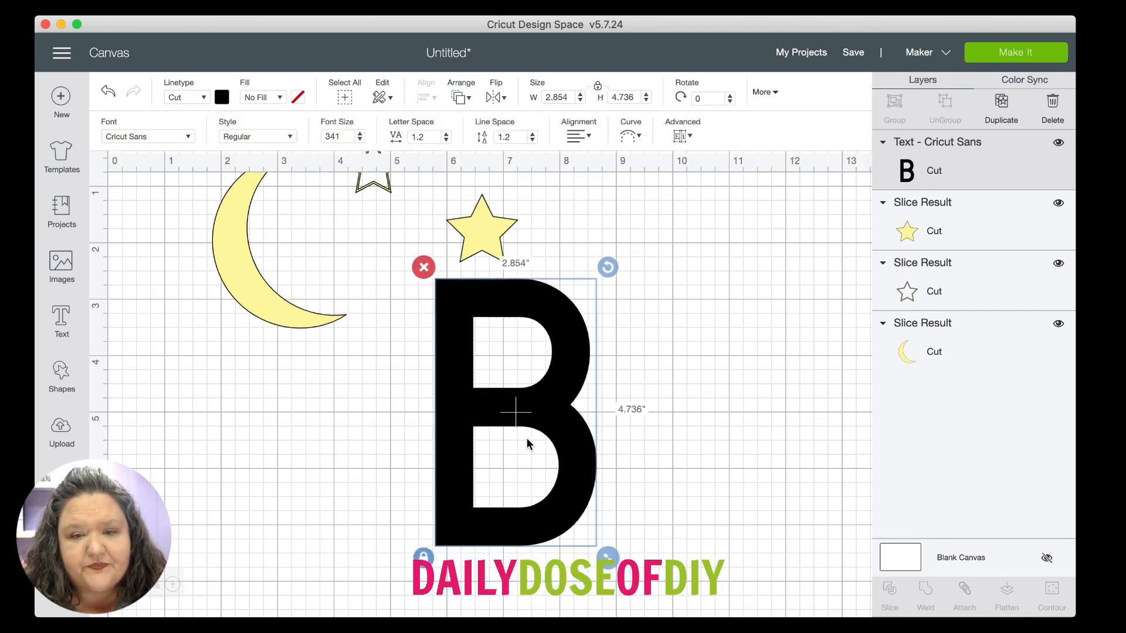
{"action": "left_click_drag", "start_coordinate": [603, 554], "coordinate": [623, 576]}
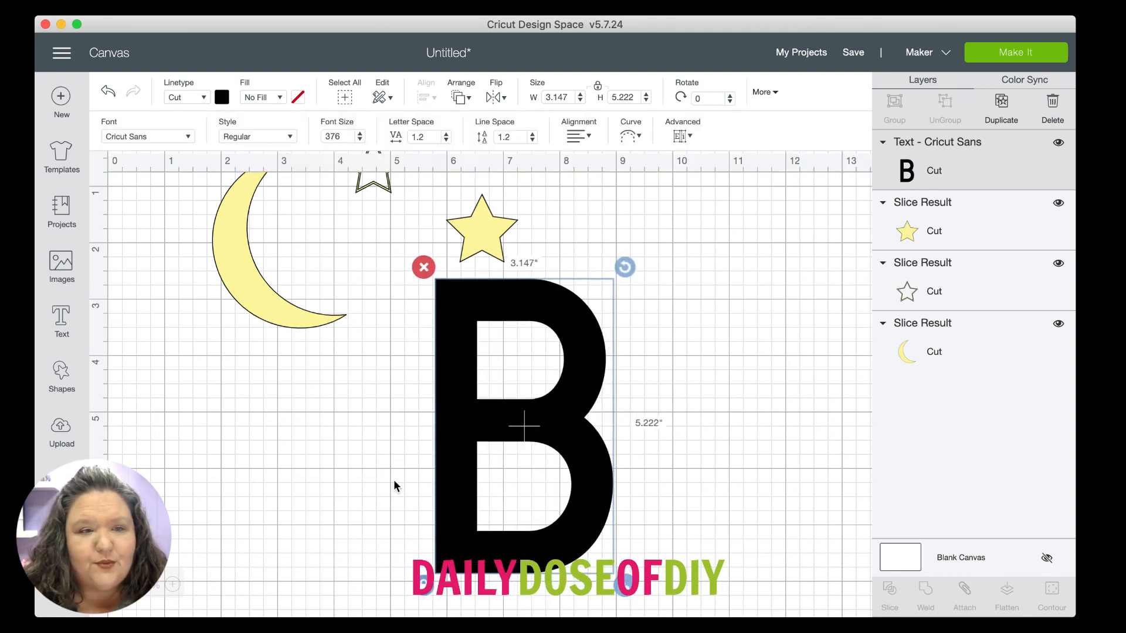
{"action": "left_click", "coordinate": [343, 453]}
Step: Add a square overlapping the lower-left side of the letter B and color it light purple
{"action": "left_click", "coordinate": [61, 378]}
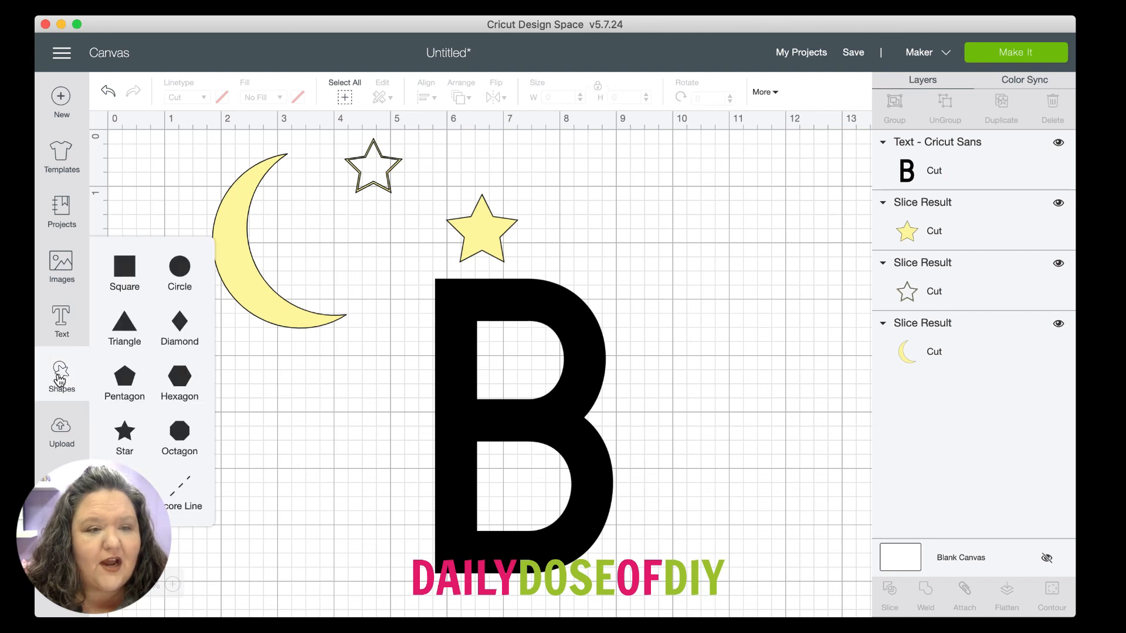
{"action": "left_click", "coordinate": [124, 267]}
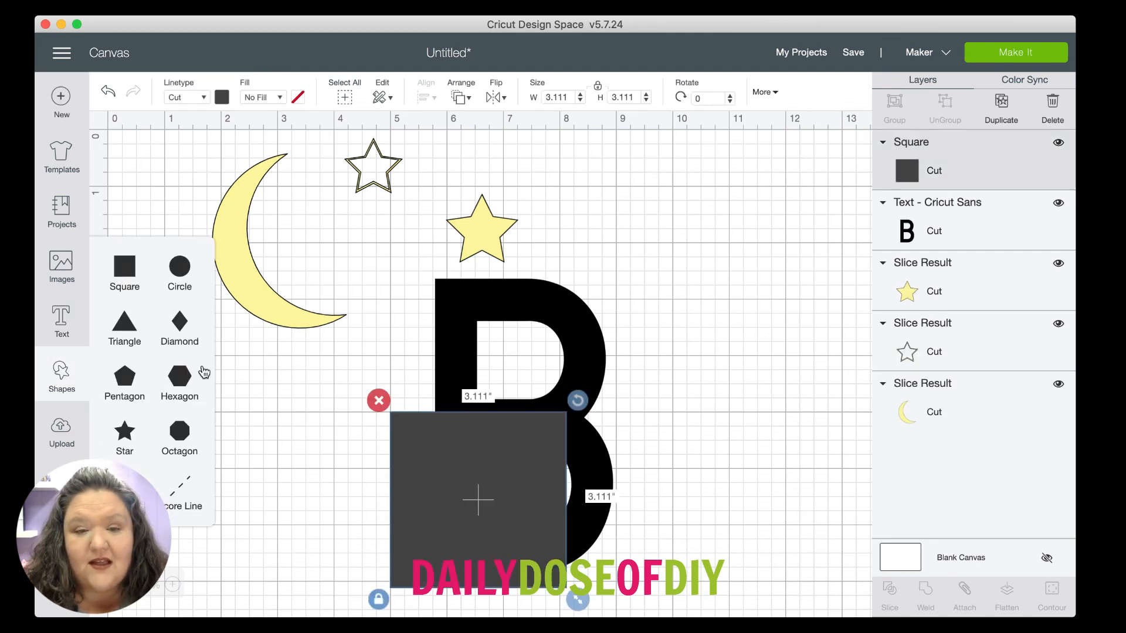
{"action": "left_click_drag", "start_coordinate": [403, 488], "coordinate": [319, 449]}
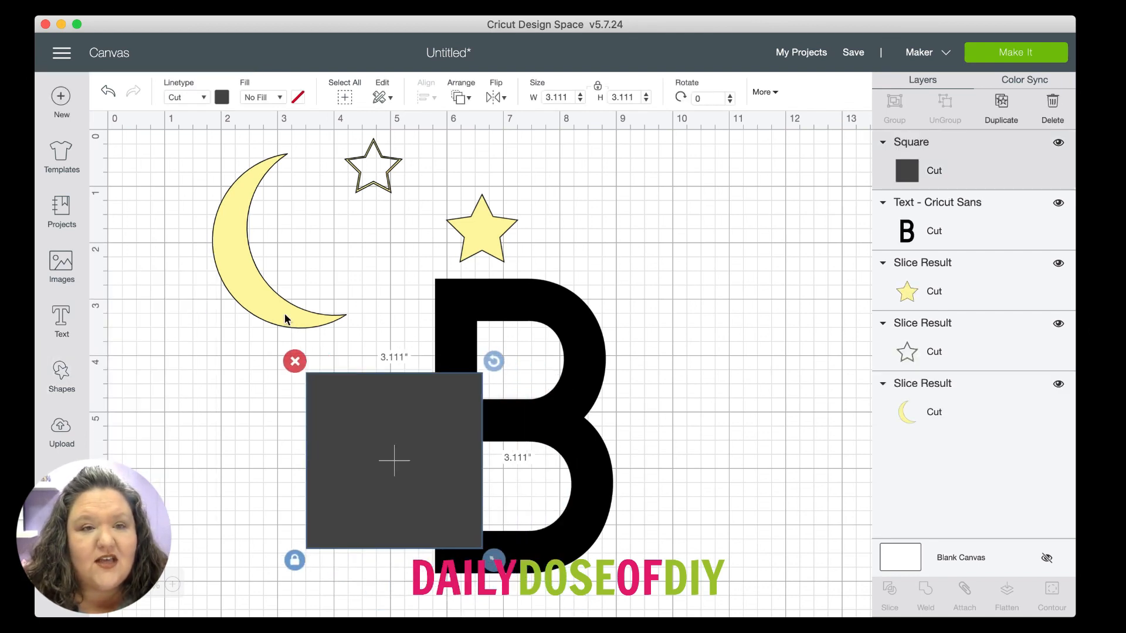
{"action": "left_click", "coordinate": [221, 98]}
{"action": "left_click", "coordinate": [258, 181]}
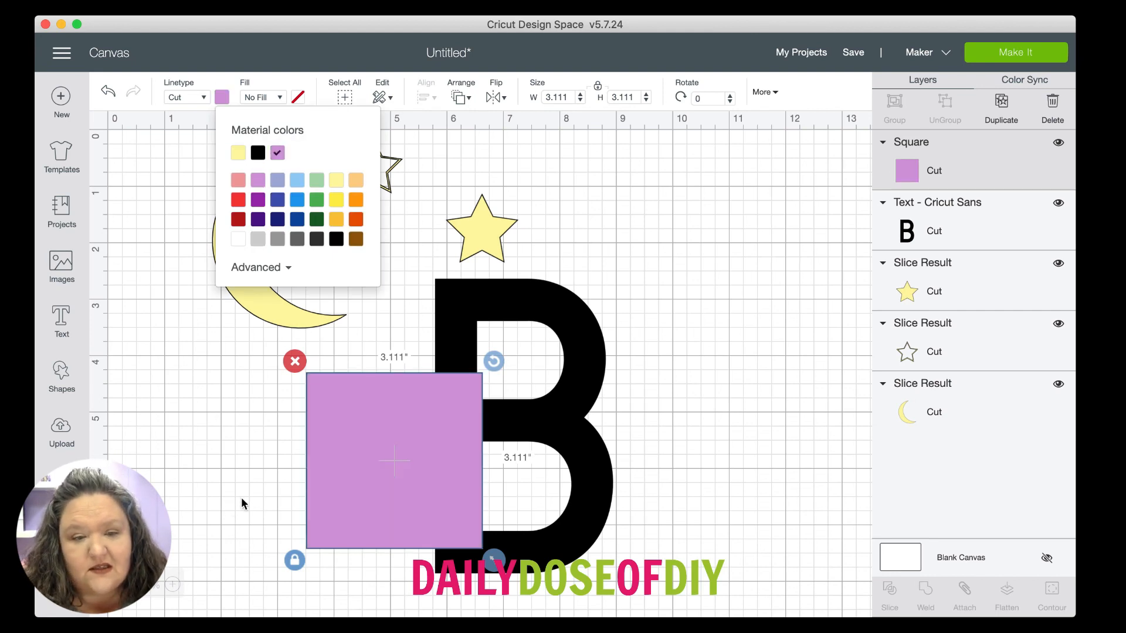
Step: Reshape the purple square into a rectangle about 4.042 inches wide and place it across the lower half of the letter B
{"action": "left_click", "coordinate": [218, 460]}
{"action": "left_click", "coordinate": [395, 485]}
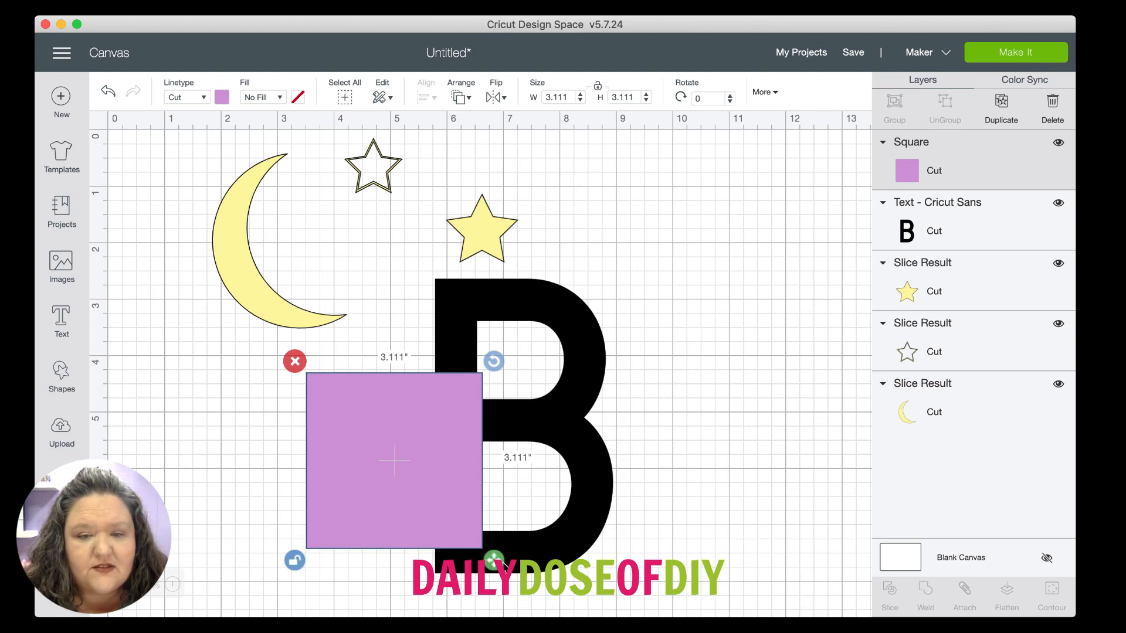
{"action": "left_click_drag", "start_coordinate": [496, 565], "coordinate": [528, 482]}
{"action": "left_click_drag", "start_coordinate": [350, 449], "coordinate": [464, 517]}
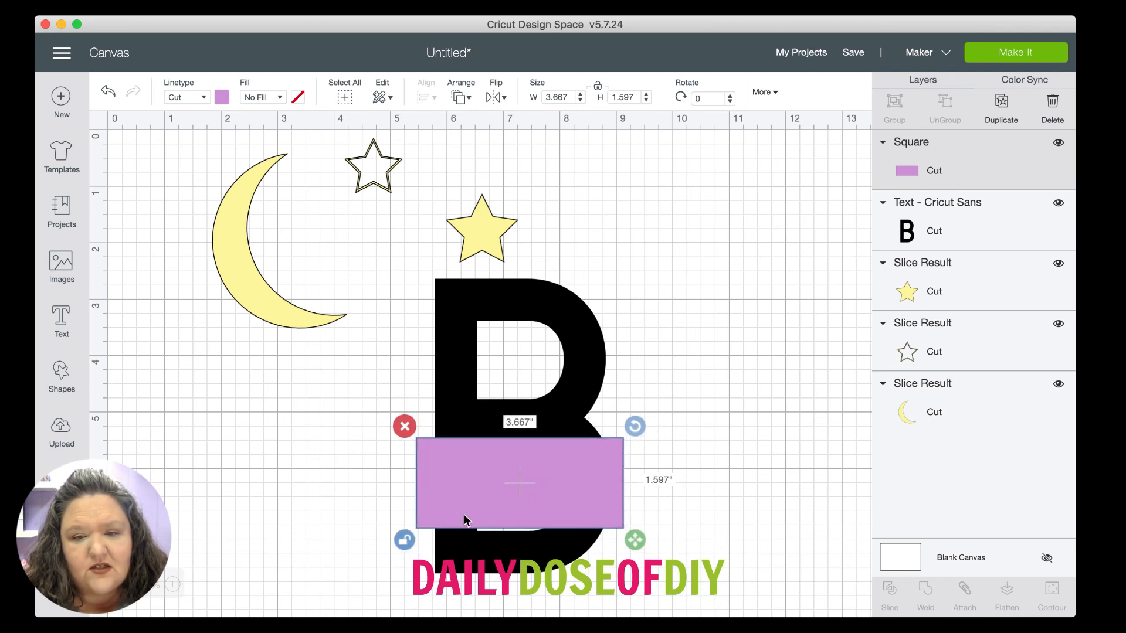
{"action": "left_click_drag", "start_coordinate": [630, 536], "coordinate": [658, 525]}
{"action": "left_click_drag", "start_coordinate": [614, 494], "coordinate": [602, 495]}
Step: Slice the letter B with the overlapping purple rectangle
{"action": "left_click", "coordinate": [301, 380]}
{"action": "left_click_drag", "start_coordinate": [295, 384], "coordinate": [758, 529]}
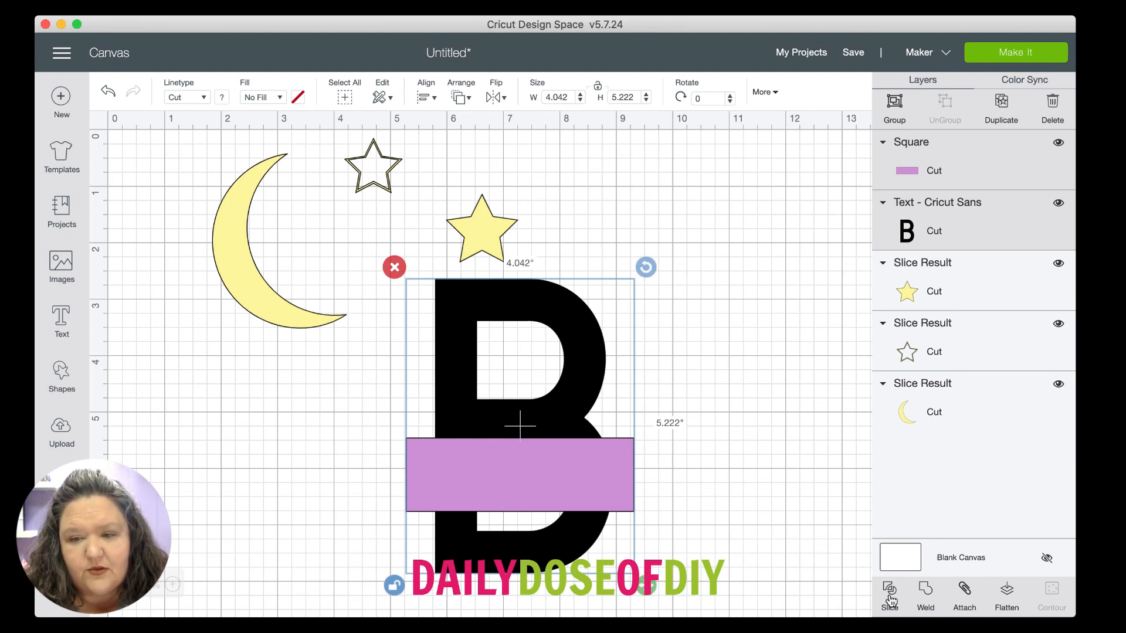
{"action": "left_click", "coordinate": [890, 599]}
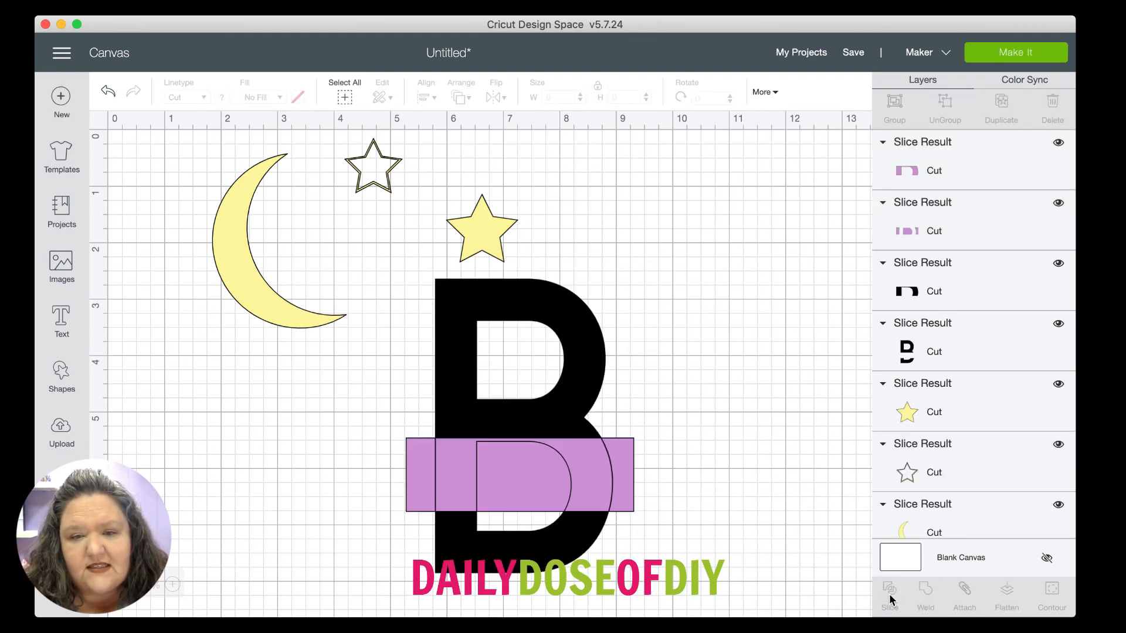
Step: Delete the leftover slice pieces of the rectangle and letter, and reposition the split letter B below the solid star
{"action": "left_click_drag", "start_coordinate": [580, 363], "coordinate": [688, 205]}
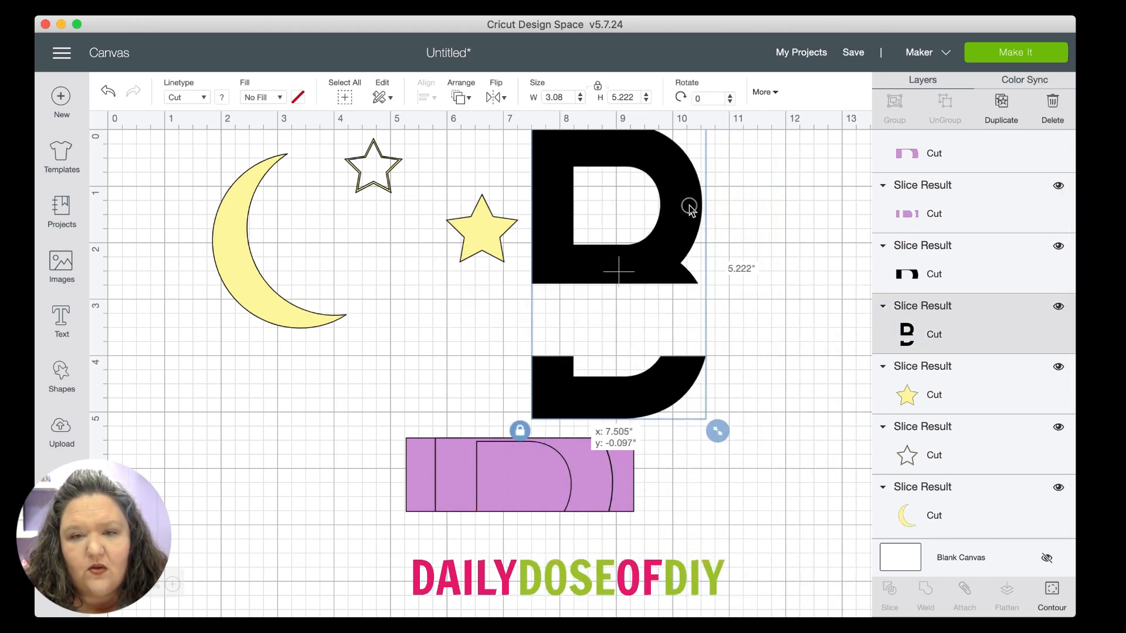
{"action": "left_click_drag", "start_coordinate": [331, 418], "coordinate": [469, 533]}
{"action": "key", "text": "Delete"}
{"action": "left_click_drag", "start_coordinate": [584, 400], "coordinate": [542, 554]}
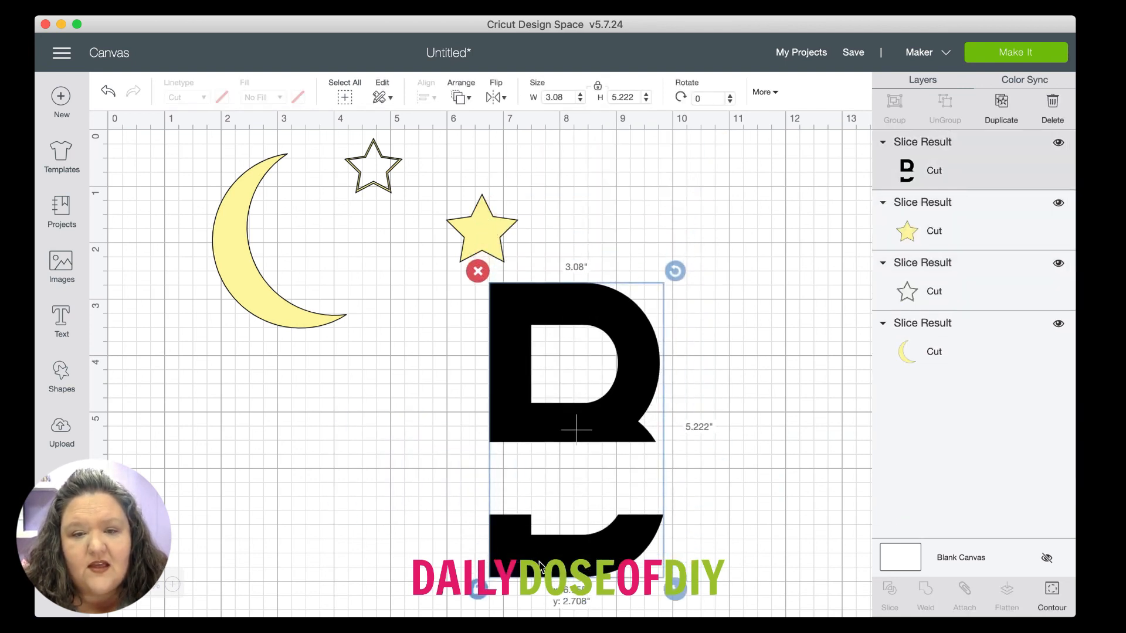
{"action": "left_click", "coordinate": [340, 480]}
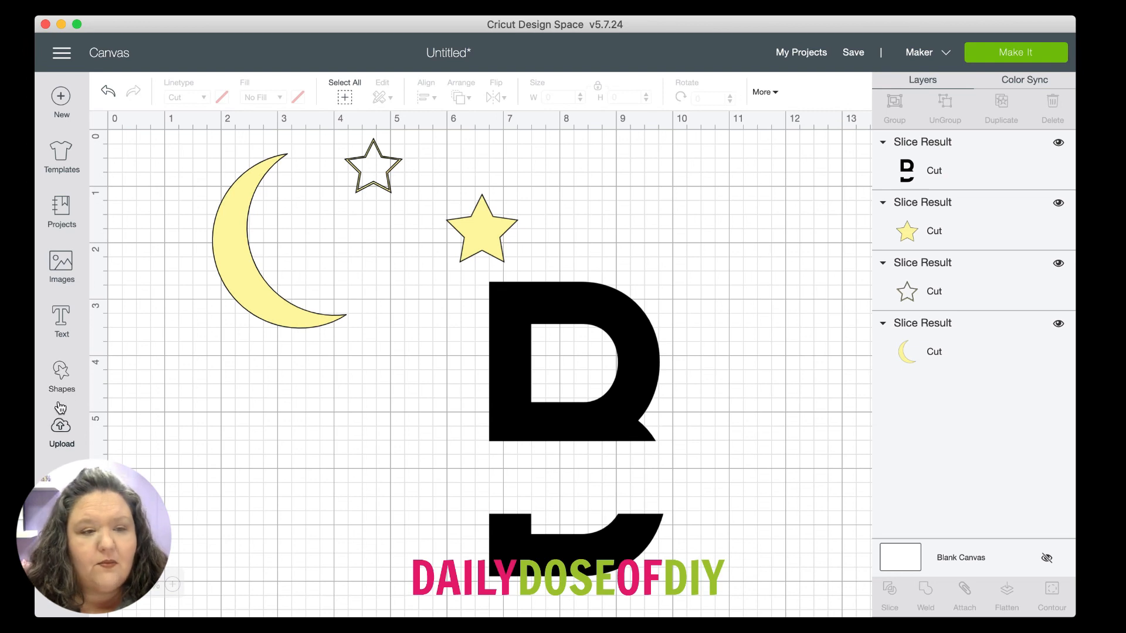
Step: Add a square flattened into a bar of about 3.694 by 0.153 inches along the upper edge of the letter's gap
{"action": "left_click", "coordinate": [63, 376]}
{"action": "left_click", "coordinate": [125, 279]}
{"action": "left_click_drag", "start_coordinate": [311, 366], "coordinate": [378, 530]}
{"action": "left_click", "coordinate": [249, 570]}
{"action": "left_click_drag", "start_coordinate": [439, 555], "coordinate": [636, 445]}
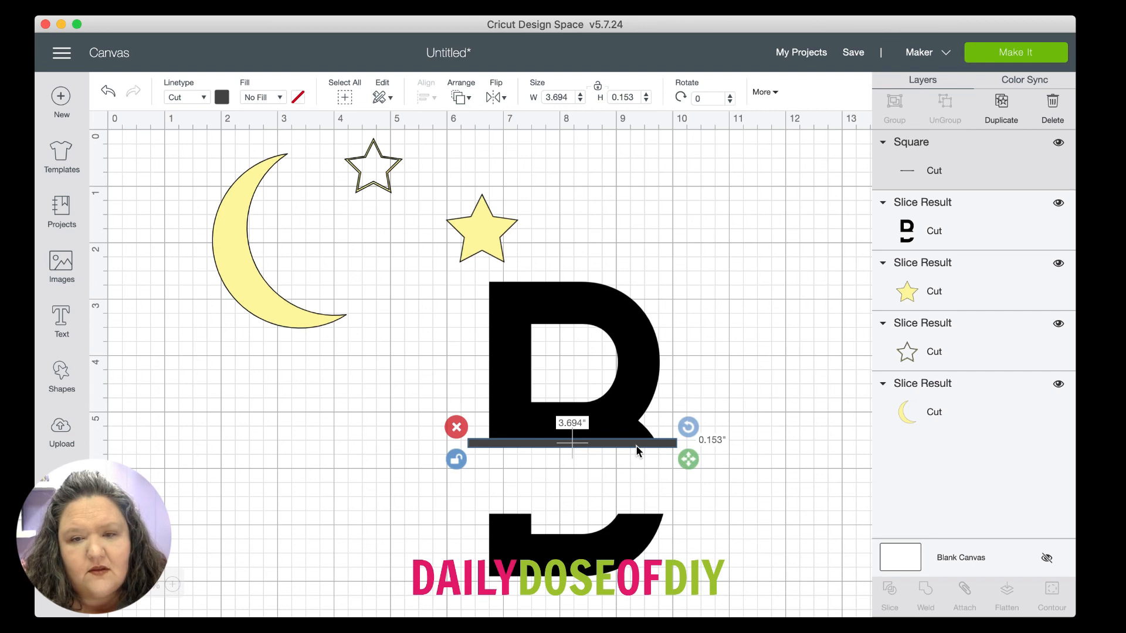
Step: Duplicate the thin bar and place the copy along the lower edge of the letter's gap
{"action": "left_click", "coordinate": [996, 109]}
{"action": "left_click_drag", "start_coordinate": [558, 477], "coordinate": [534, 517]}
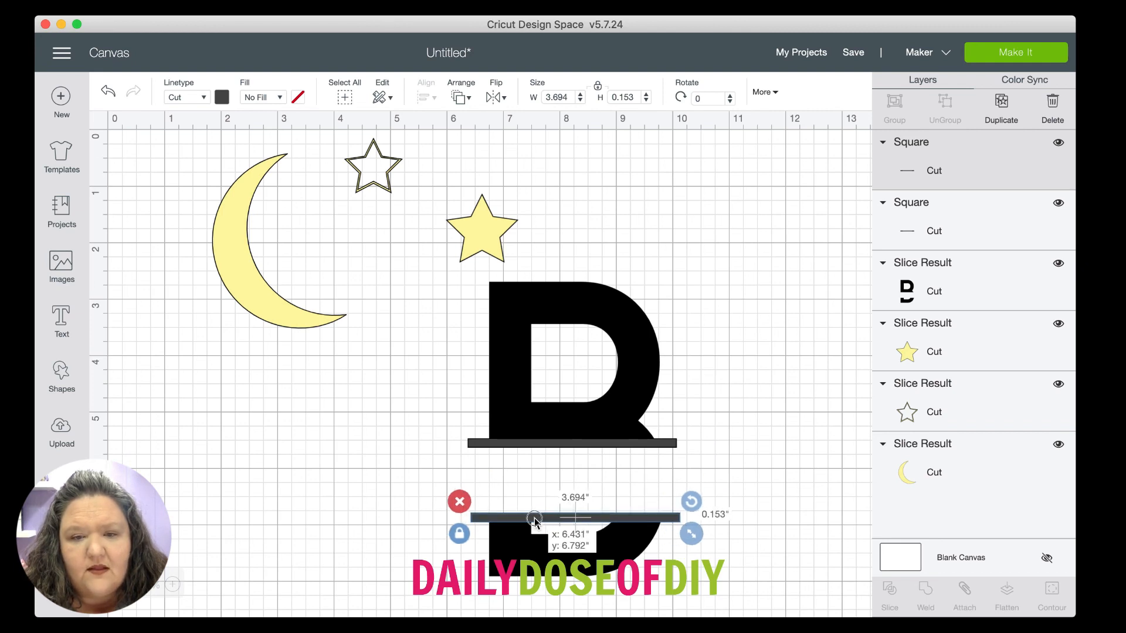
{"action": "left_click", "coordinate": [354, 455]}
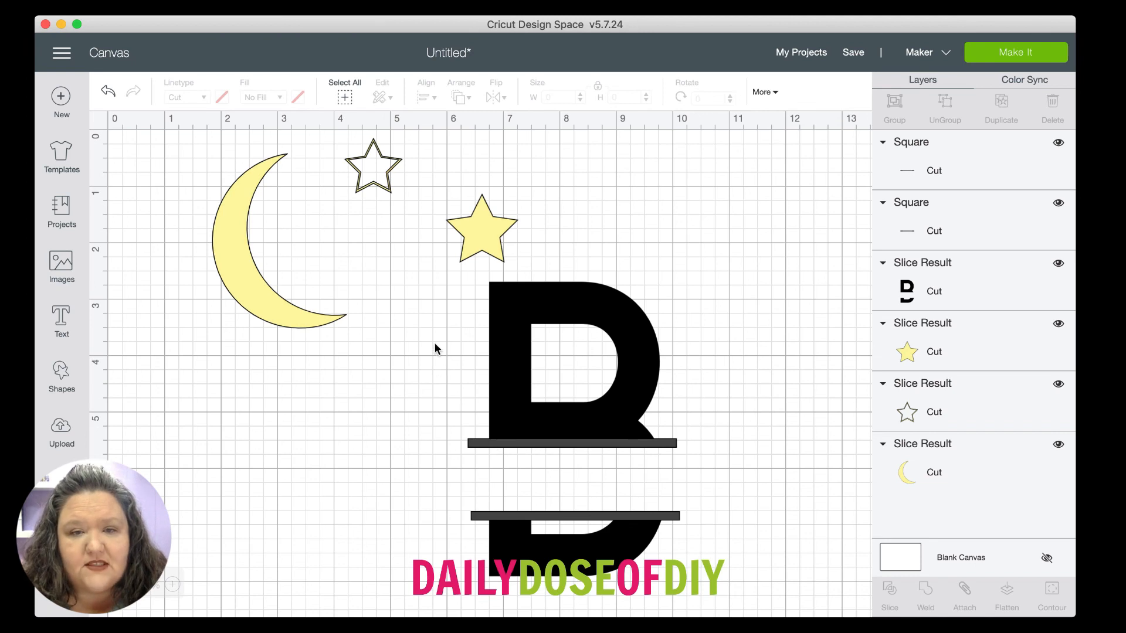
Step: Delete the split letter B with its two bars and move the crescent below the solid yellow star
{"action": "left_click_drag", "start_coordinate": [447, 292], "coordinate": [728, 613]}
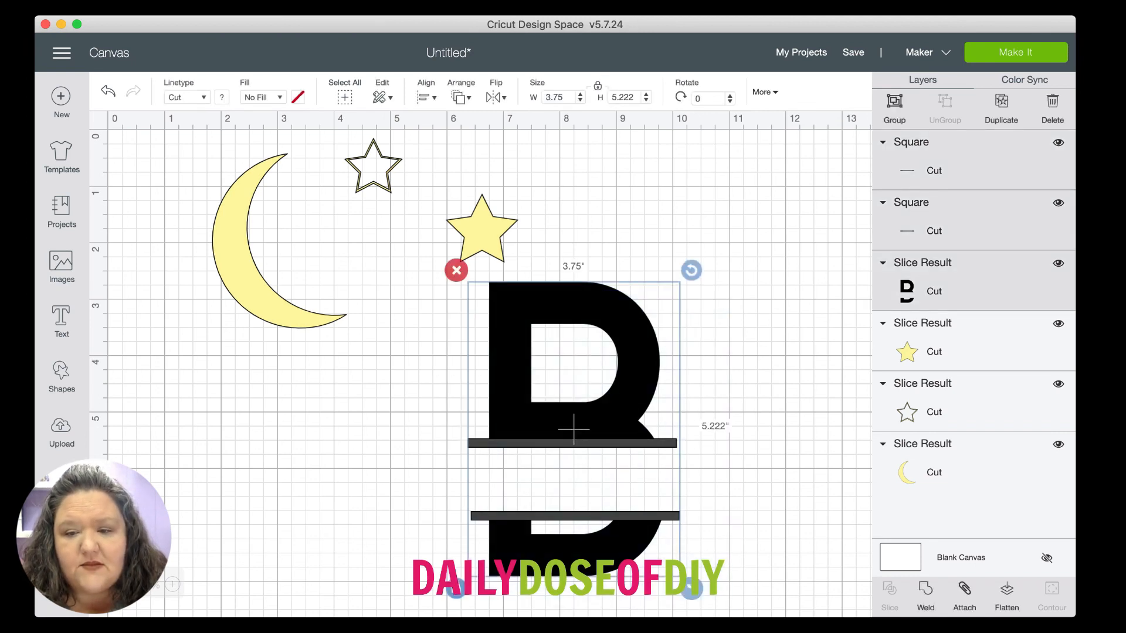
{"action": "left_click", "coordinate": [455, 271]}
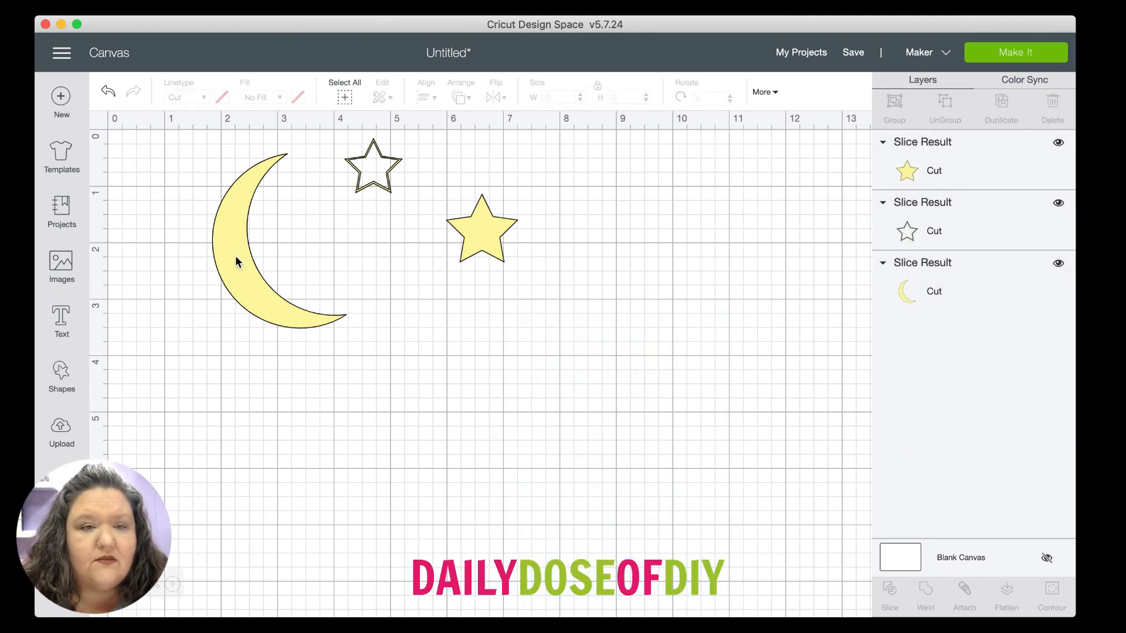
{"action": "left_click_drag", "start_coordinate": [247, 234], "coordinate": [390, 365]}
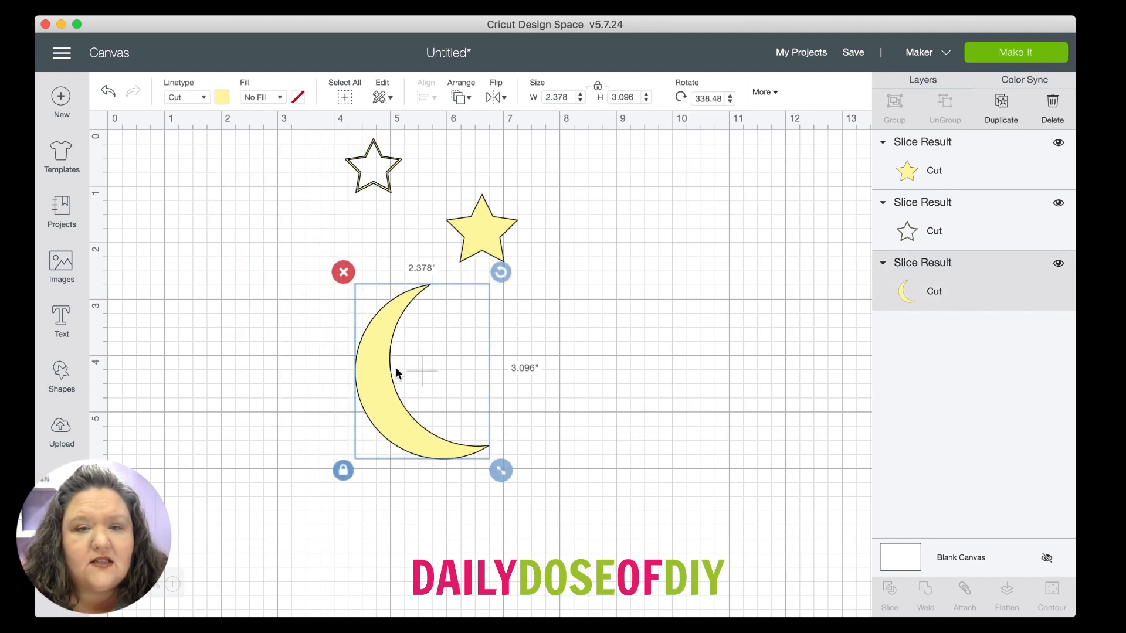
{"action": "left_click", "coordinate": [491, 219]}
Step: Add a square, shrink it to about 1.528 inches per side, and place it over the lower part of the crescent
{"action": "left_click", "coordinate": [61, 374]}
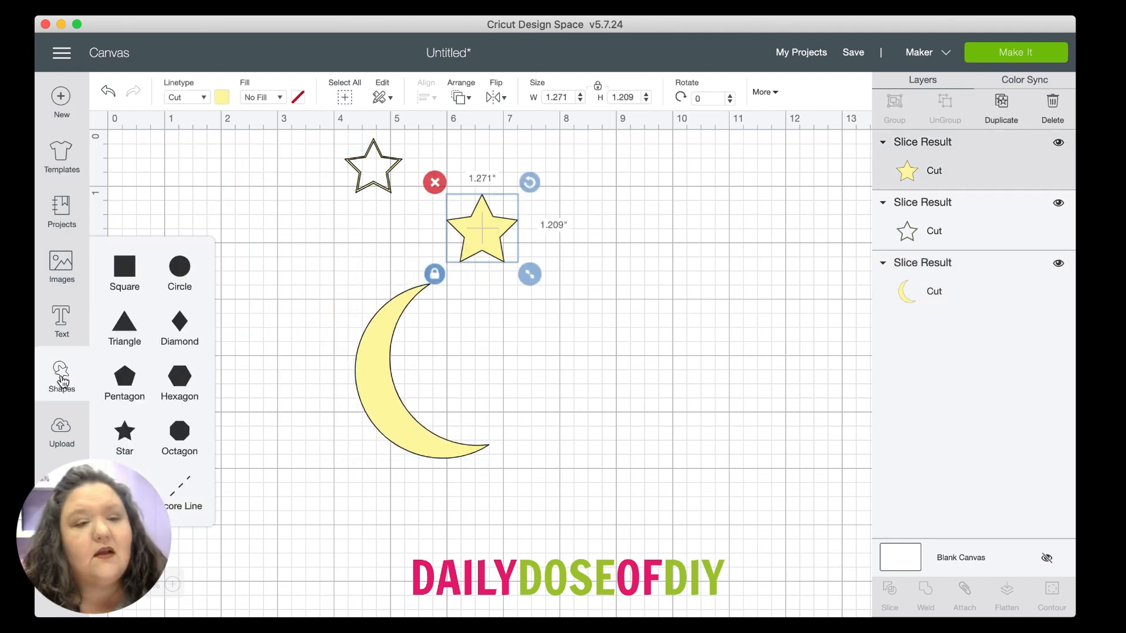
{"action": "left_click", "coordinate": [124, 268]}
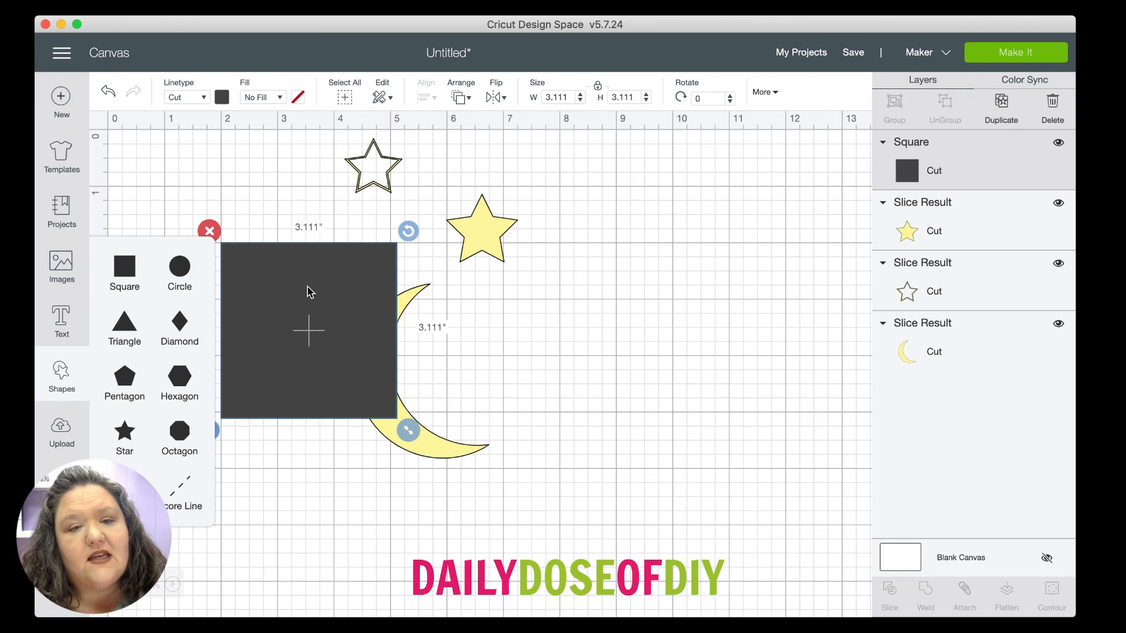
{"action": "left_click_drag", "start_coordinate": [317, 303], "coordinate": [364, 388]}
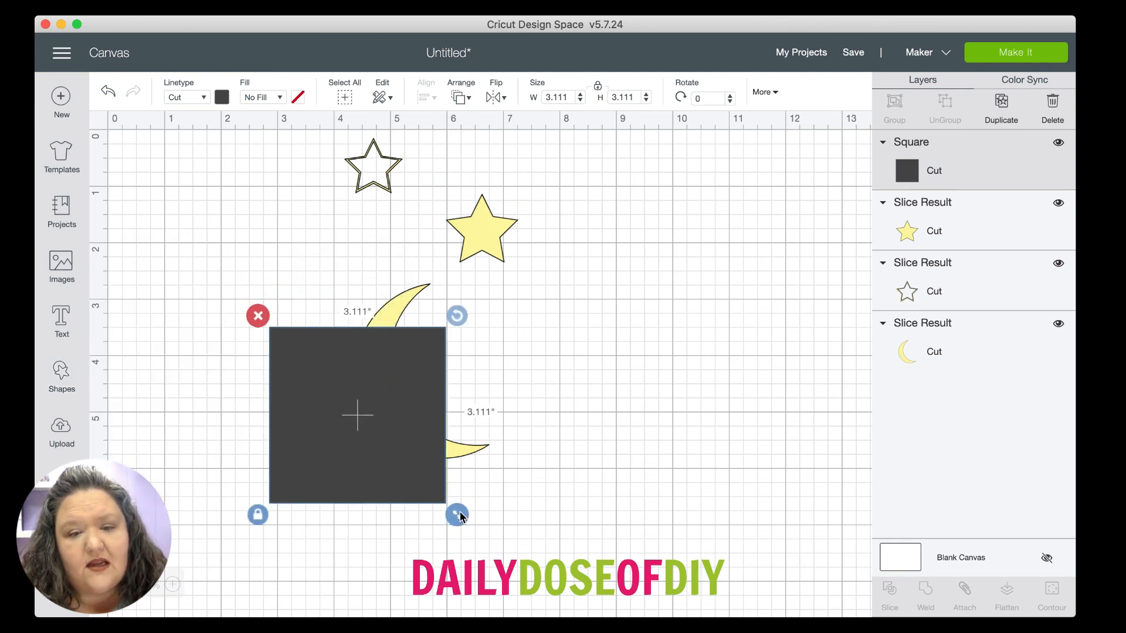
{"action": "left_click_drag", "start_coordinate": [456, 514], "coordinate": [367, 425]}
{"action": "left_click_drag", "start_coordinate": [286, 344], "coordinate": [401, 408]}
{"action": "left_click", "coordinate": [241, 309]}
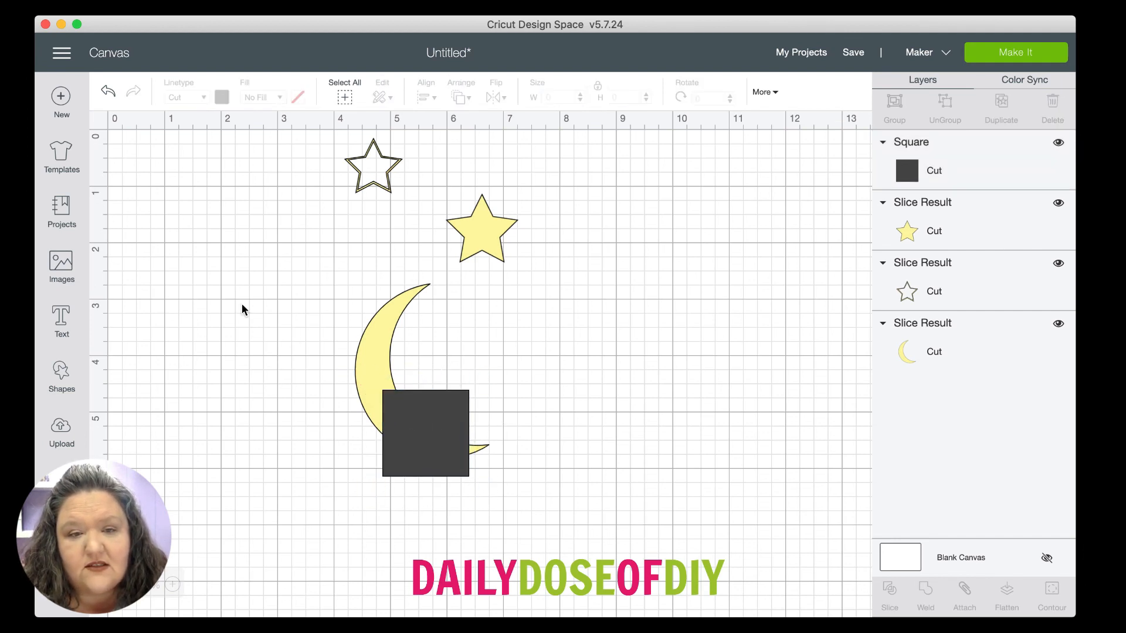
Step: Move the solid star closer to the crescent and check whether Slice is available for the star, crescent and square together
{"action": "left_click_drag", "start_coordinate": [468, 237], "coordinate": [478, 278]}
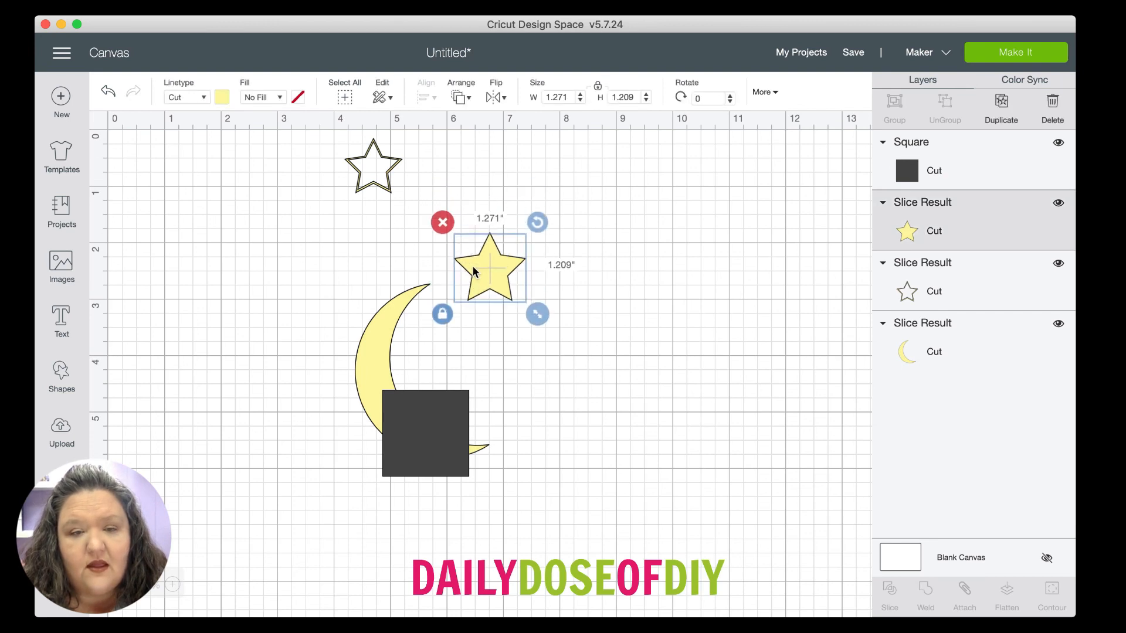
{"action": "left_click", "coordinate": [330, 273]}
{"action": "left_click_drag", "start_coordinate": [277, 235], "coordinate": [543, 473]}
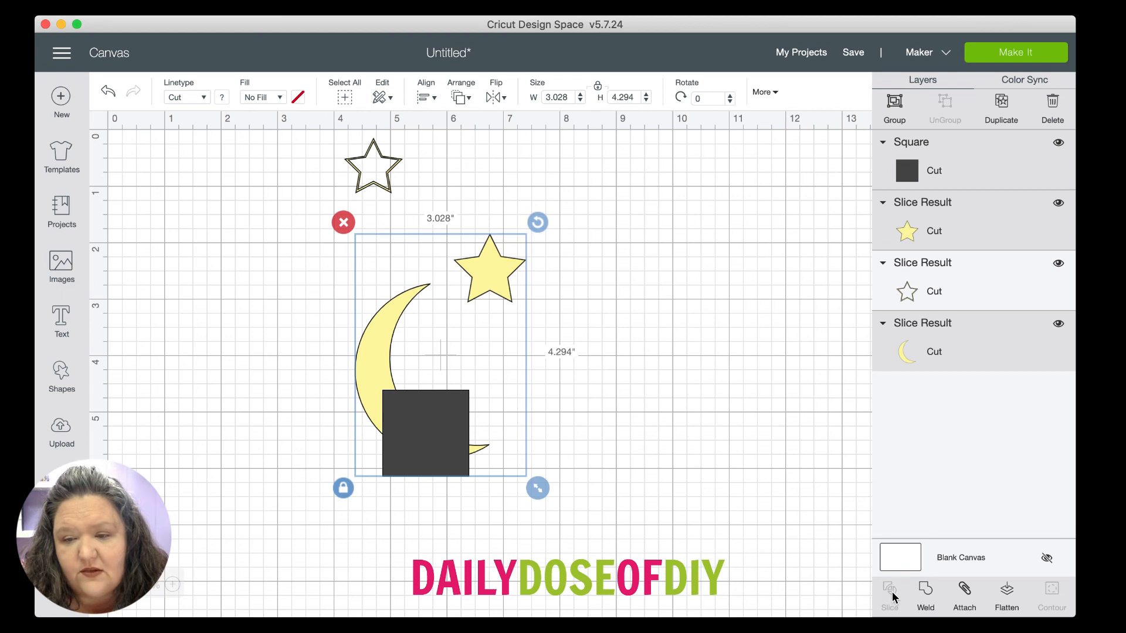
{"action": "left_click", "coordinate": [686, 468]}
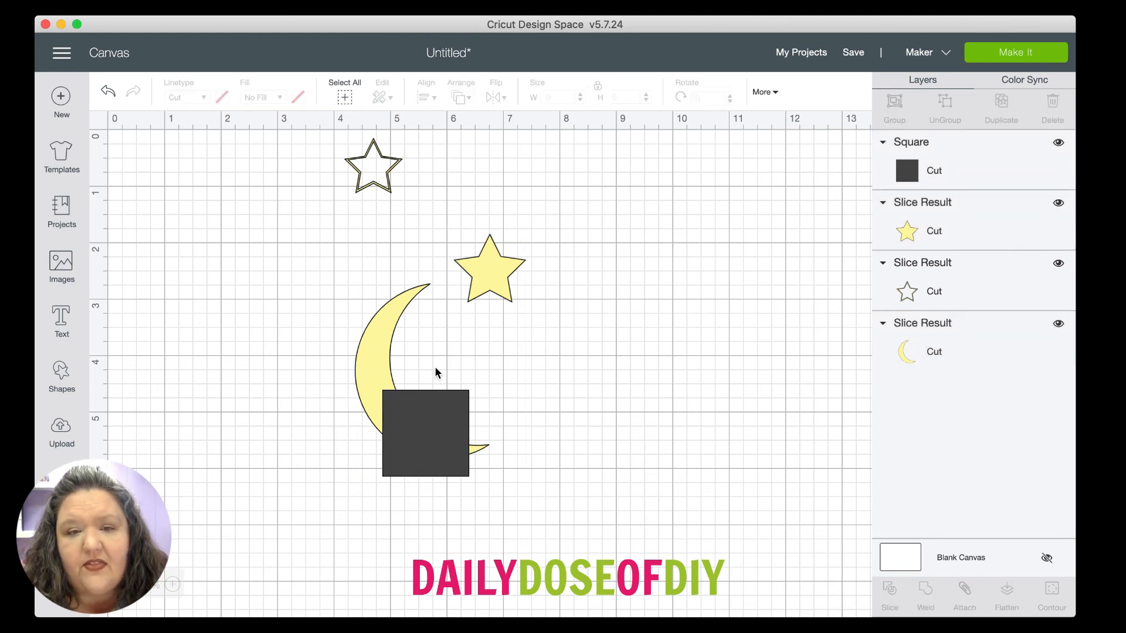
Step: Move the solid star well away from the crescent and add a circle about 1.306 inches wide
{"action": "left_click_drag", "start_coordinate": [492, 283], "coordinate": [625, 265]}
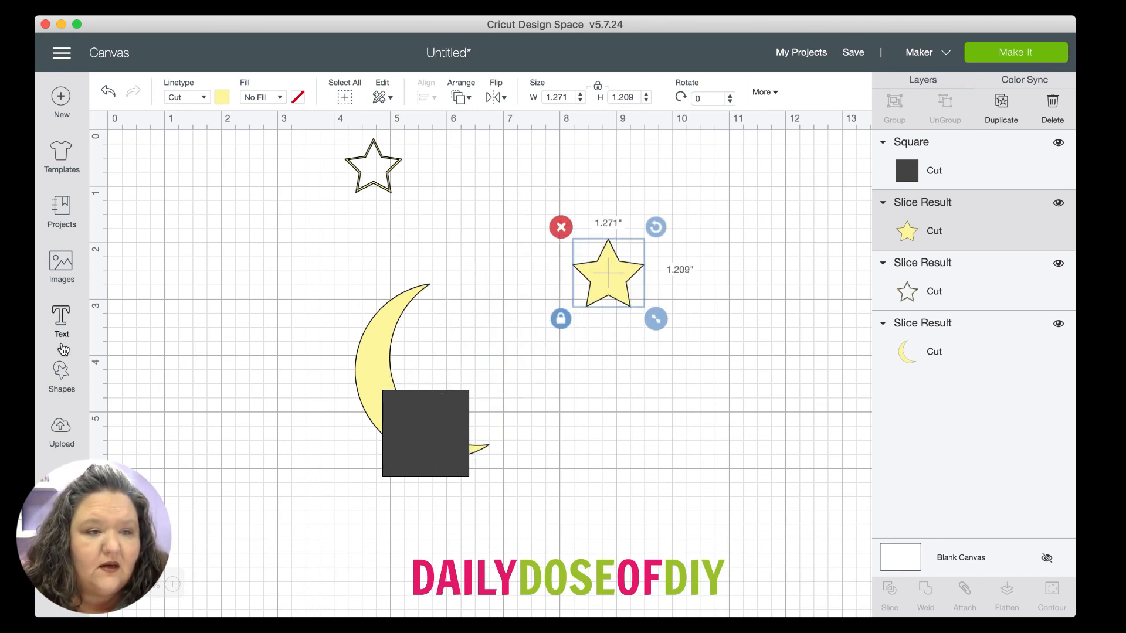
{"action": "left_click", "coordinate": [63, 381]}
{"action": "left_click", "coordinate": [179, 267]}
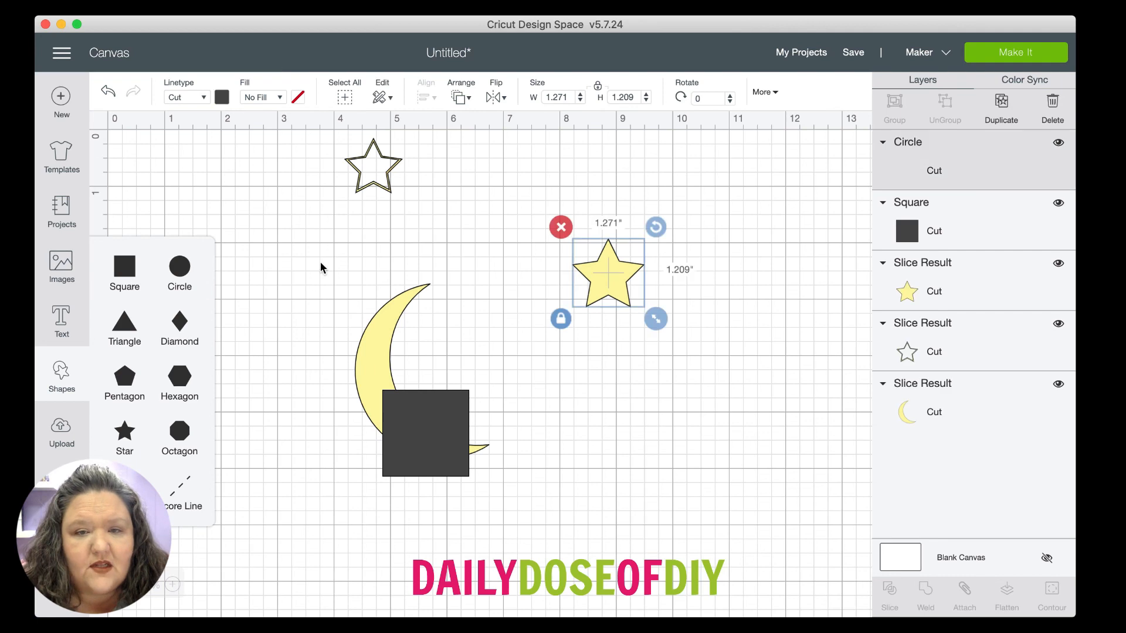
{"action": "left_click_drag", "start_coordinate": [436, 459], "coordinate": [337, 343]}
Step: Color the circle light purple
{"action": "left_click", "coordinate": [221, 98]}
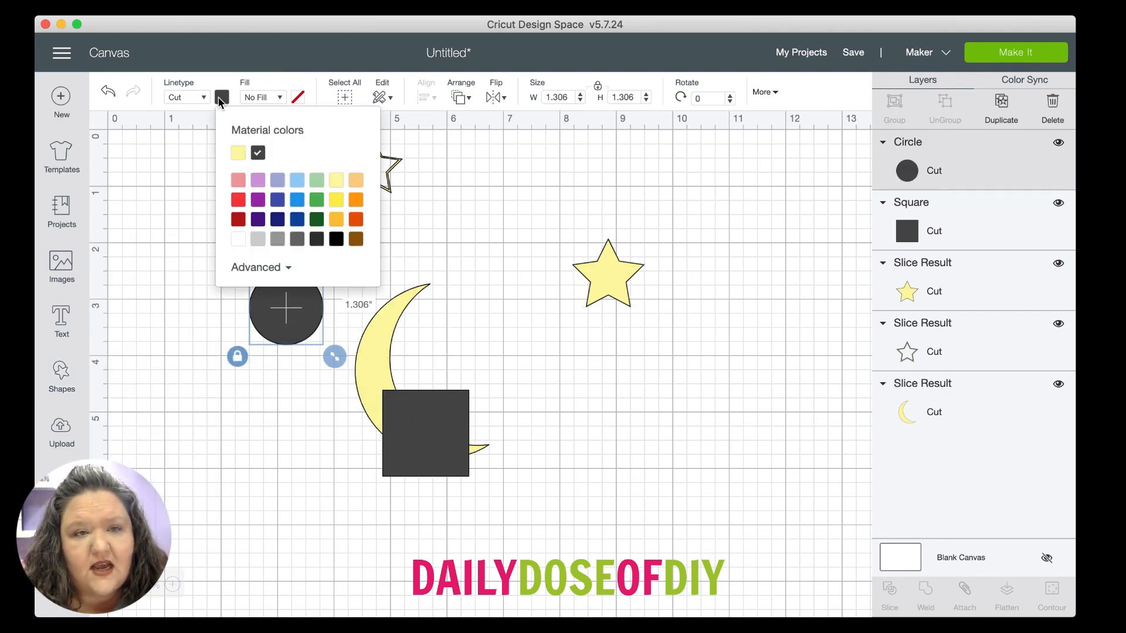
{"action": "left_click", "coordinate": [258, 180]}
{"action": "left_click", "coordinate": [196, 200]}
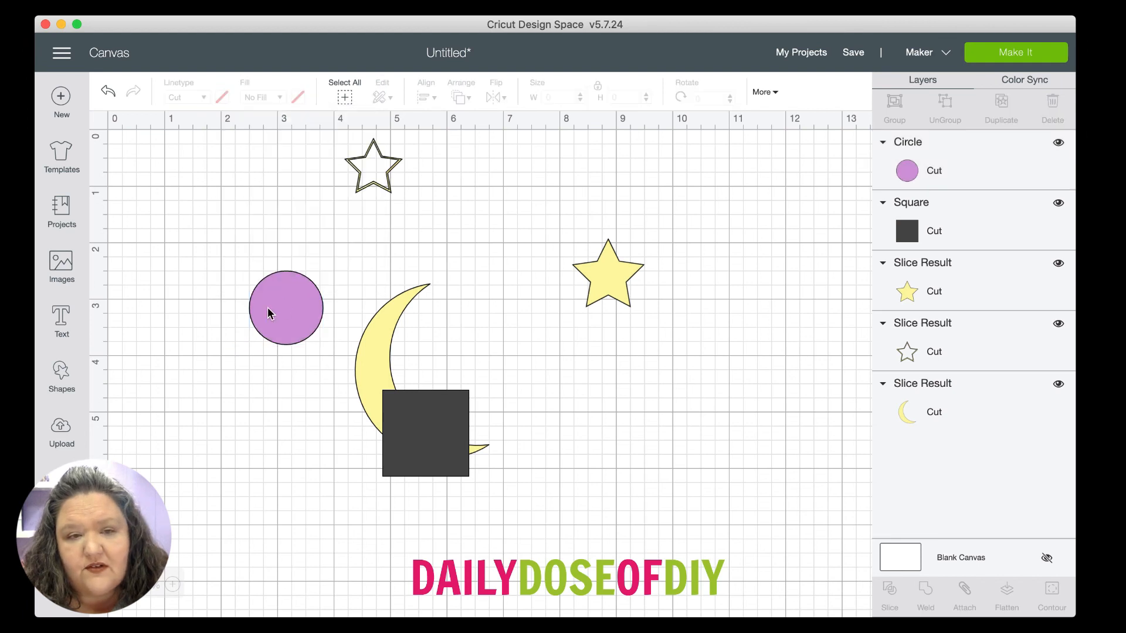
Step: Place the circle over the square and check whether Slice is available for them together with the crescent and solid star
{"action": "left_click_drag", "start_coordinate": [287, 305], "coordinate": [428, 436]}
{"action": "left_click_drag", "start_coordinate": [581, 518], "coordinate": [1084, 613]}
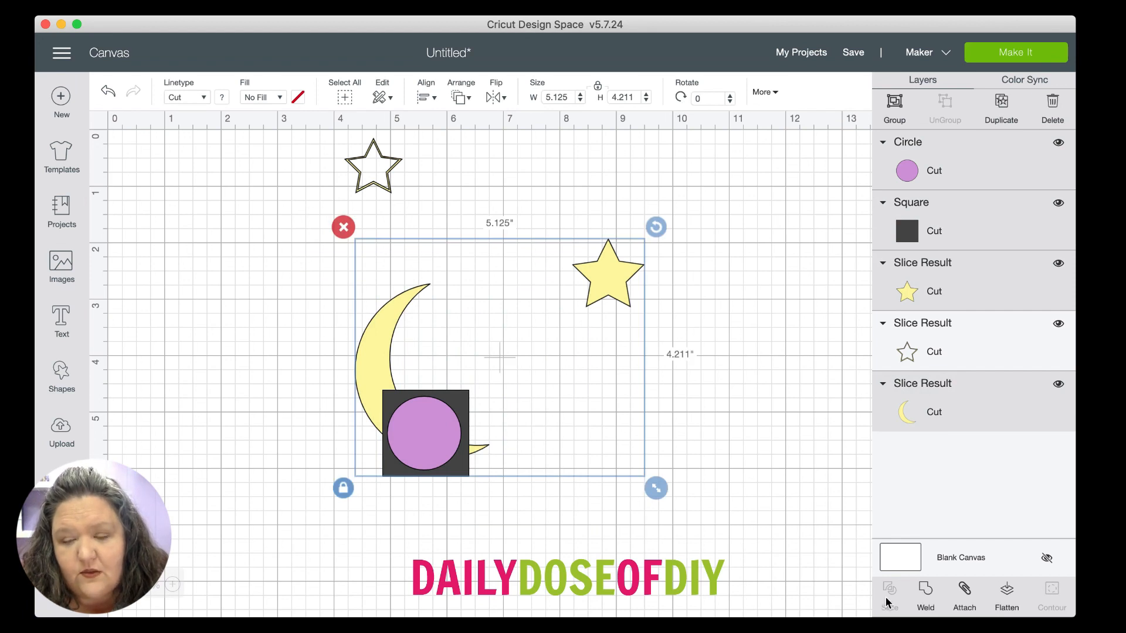
{"action": "left_click", "coordinate": [566, 472]}
Step: Move the square and the circle off the crescent, stack them again, and slice the circle out of the square
{"action": "left_click_drag", "start_coordinate": [392, 435], "coordinate": [565, 497]}
{"action": "left_click_drag", "start_coordinate": [437, 428], "coordinate": [613, 487]}
{"action": "left_click_drag", "start_coordinate": [552, 406], "coordinate": [638, 546]}
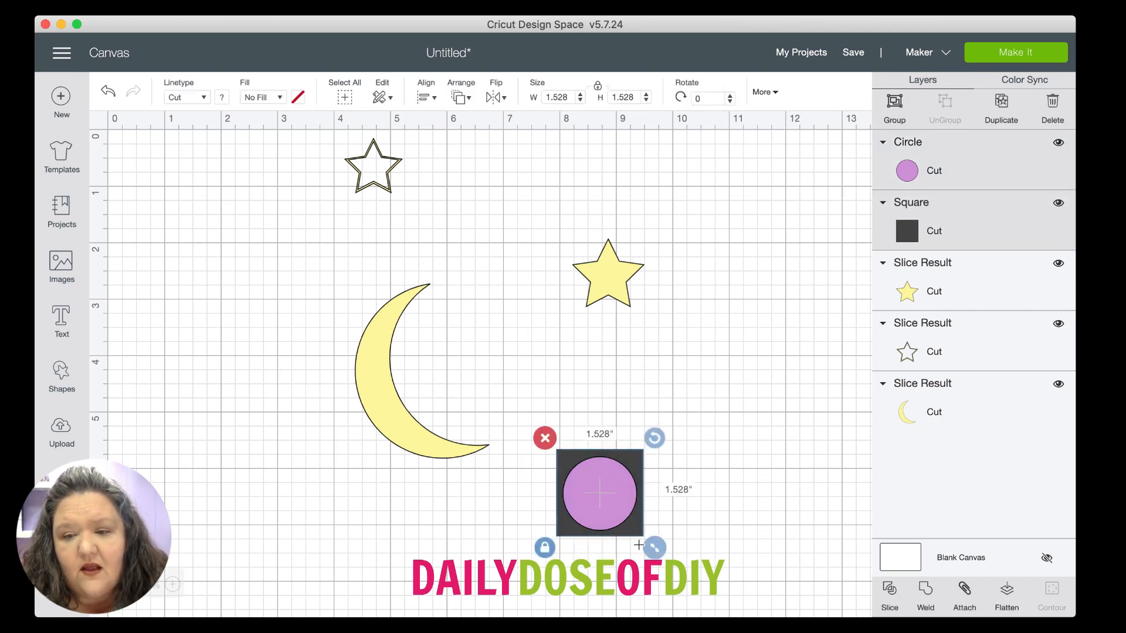
{"action": "left_click", "coordinate": [890, 588]}
Step: Move the square with the circular hole onto the lower part of the crescent and slice the two shapes
{"action": "left_click_drag", "start_coordinate": [630, 456], "coordinate": [431, 377]}
{"action": "left_click_drag", "start_coordinate": [276, 290], "coordinate": [495, 504]}
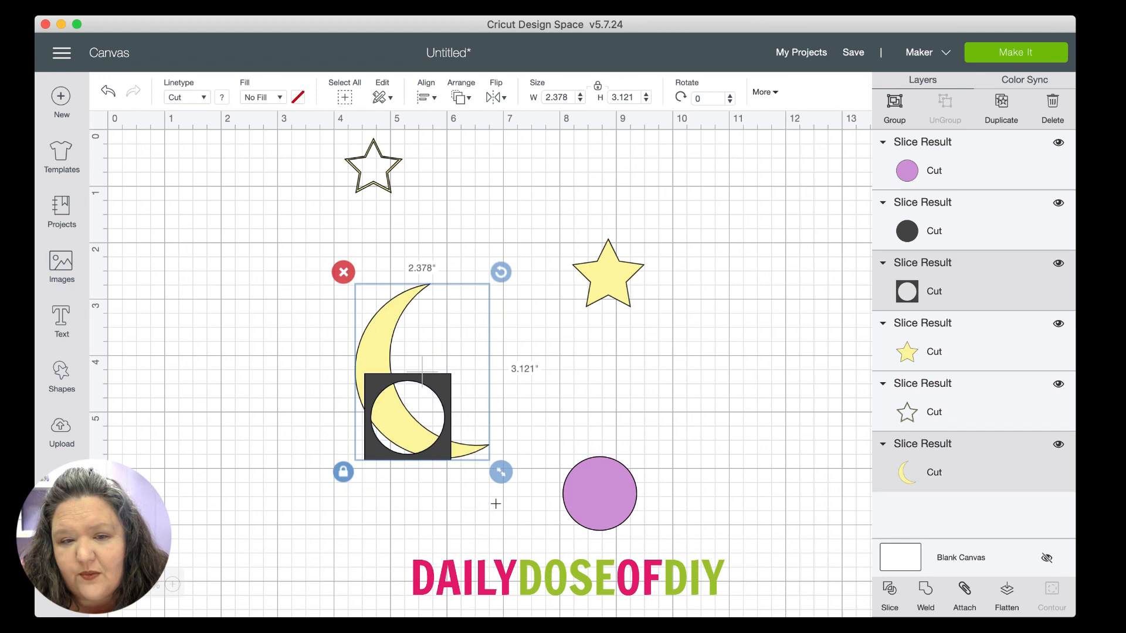
{"action": "left_click", "coordinate": [889, 591]}
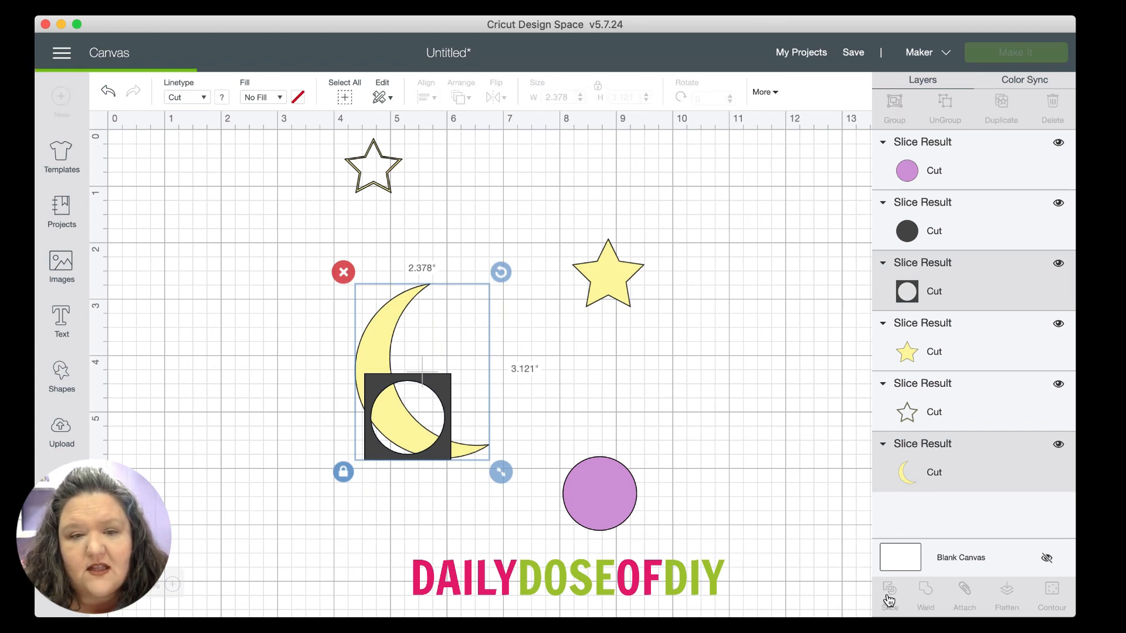
Step: Spread the crescent and square slice results apart on the canvas so each cut piece is separate
{"action": "left_click_drag", "start_coordinate": [359, 340], "coordinate": [205, 331]}
{"action": "left_click", "coordinate": [402, 389]}
{"action": "left_click_drag", "start_coordinate": [389, 368], "coordinate": [472, 375]}
{"action": "left_click_drag", "start_coordinate": [376, 382], "coordinate": [370, 259]}
{"action": "left_click_drag", "start_coordinate": [444, 382], "coordinate": [598, 363]}
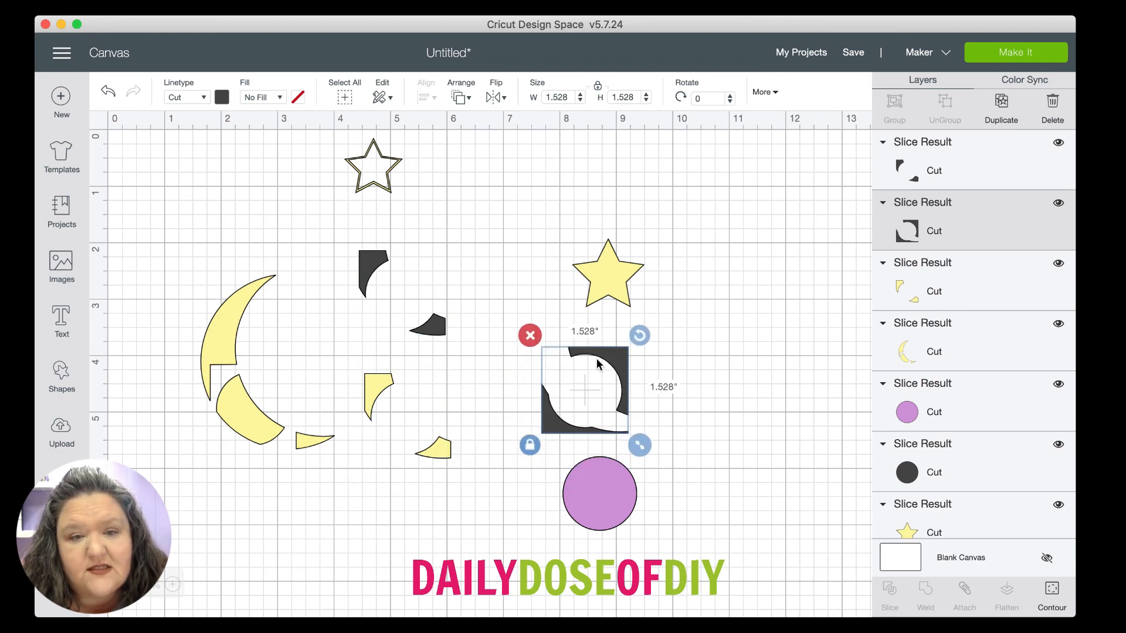
{"action": "left_click_drag", "start_coordinate": [380, 396], "coordinate": [419, 422]}
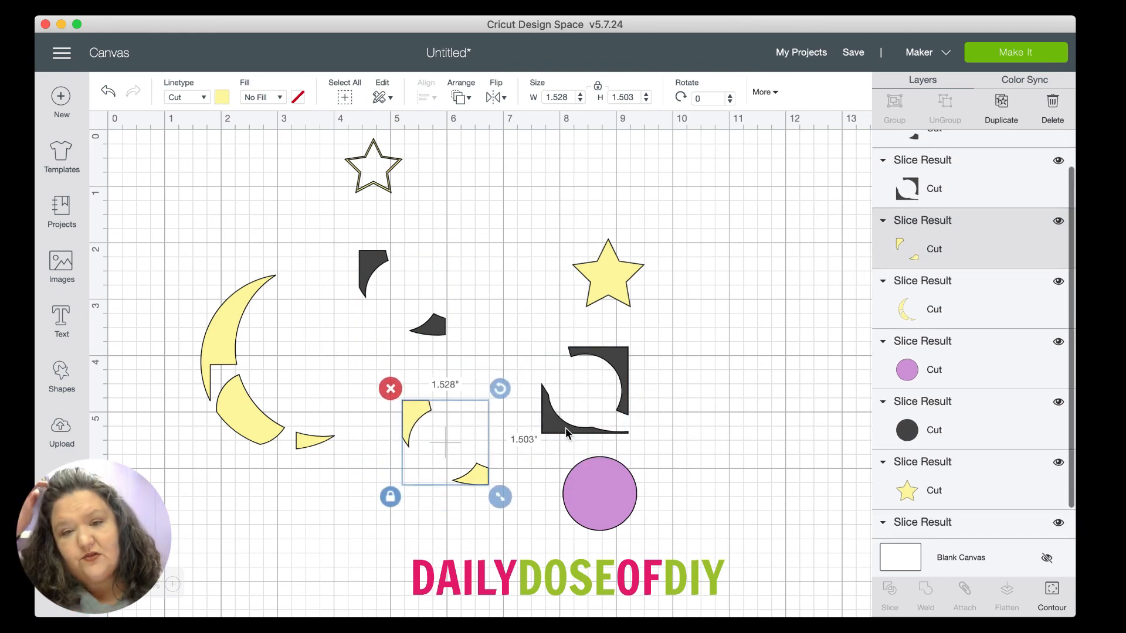